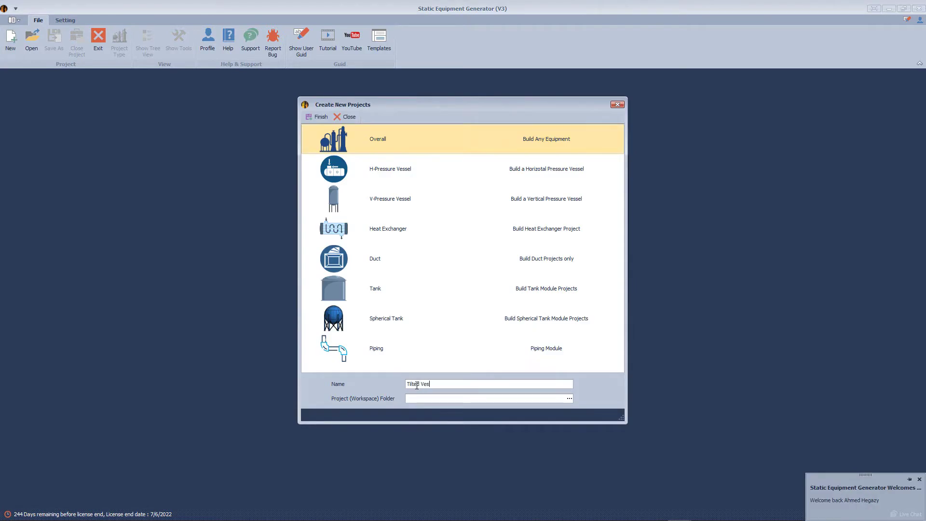
# Create the Overall project Tilted Vessel with the Desktop as workspace folder, and rename its TBA equipment as E-100-D
pyautogui.click(570, 398)
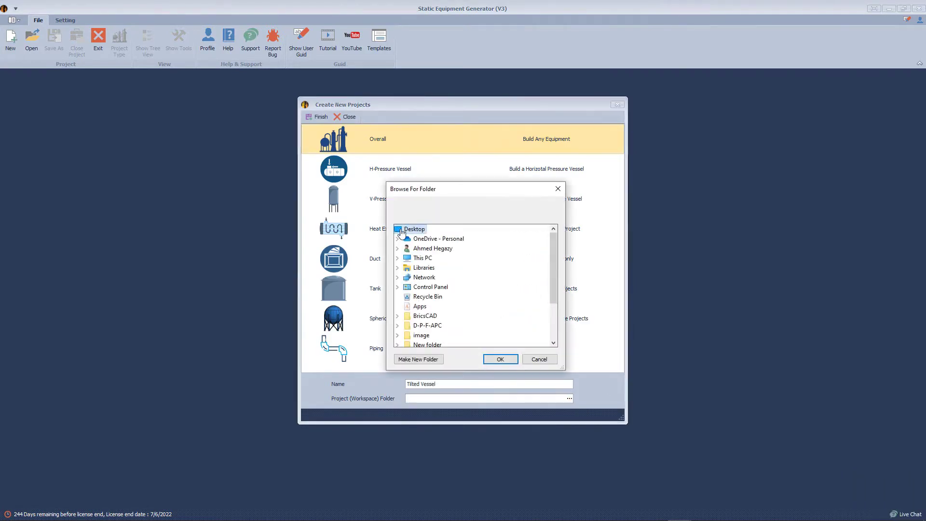
pyautogui.click(500, 359)
pyautogui.click(319, 117)
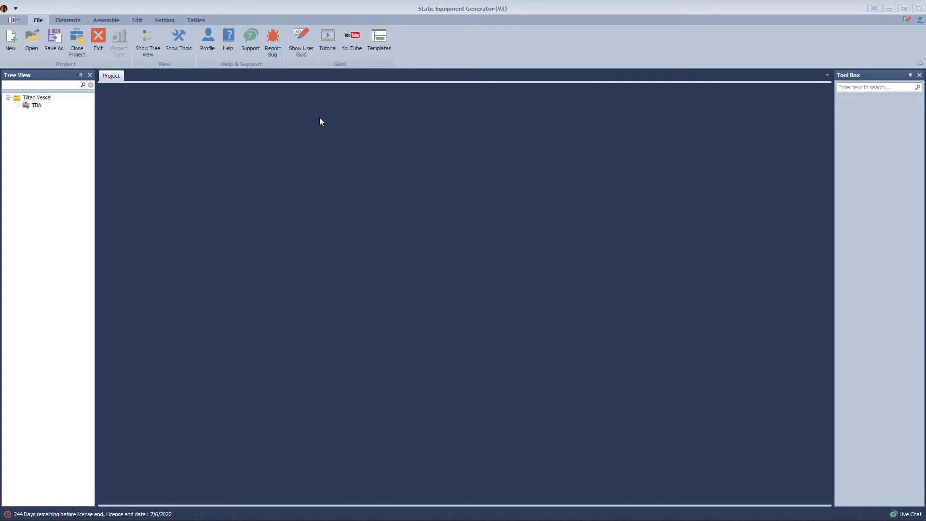
pyautogui.rightClick(39, 107)
pyautogui.click(65, 125)
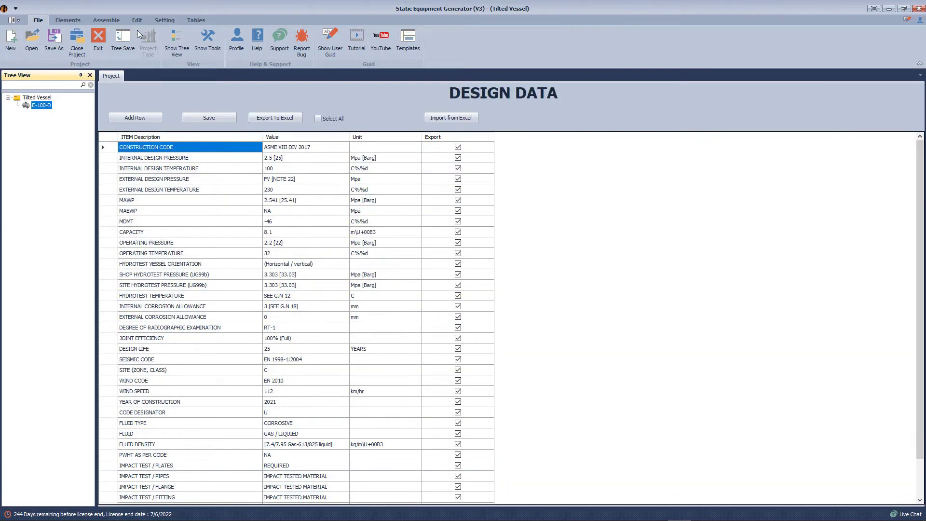
# Configure the equipment with a Sloped position and an angle of 4, and save the setting
pyautogui.click(165, 20)
pyautogui.click(2, 46)
pyautogui.click(567, 242)
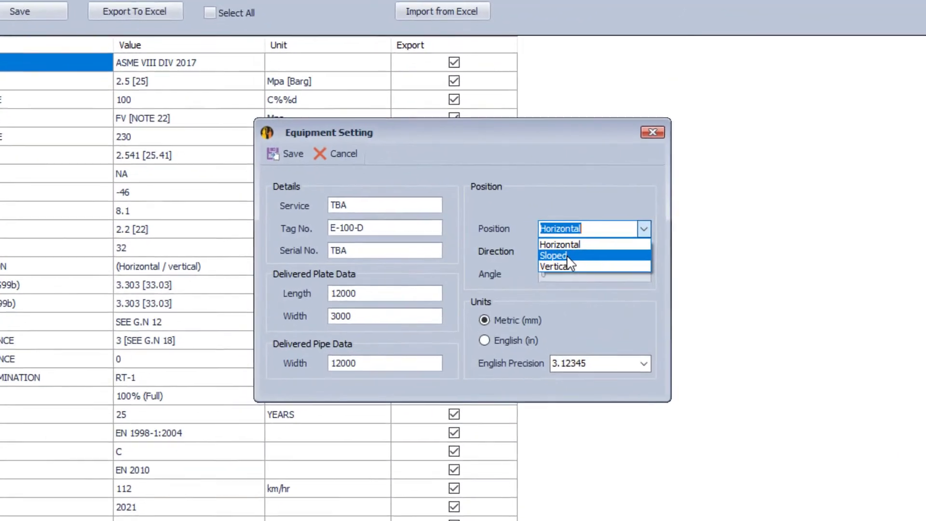
pyautogui.click(559, 256)
pyautogui.press('Tab')
pyautogui.press('Tab')
pyautogui.write('4')
pyautogui.click(279, 140)
pyautogui.click(461, 280)
# Enable Parent Preview in the application settings and save them
pyautogui.click(144, 42)
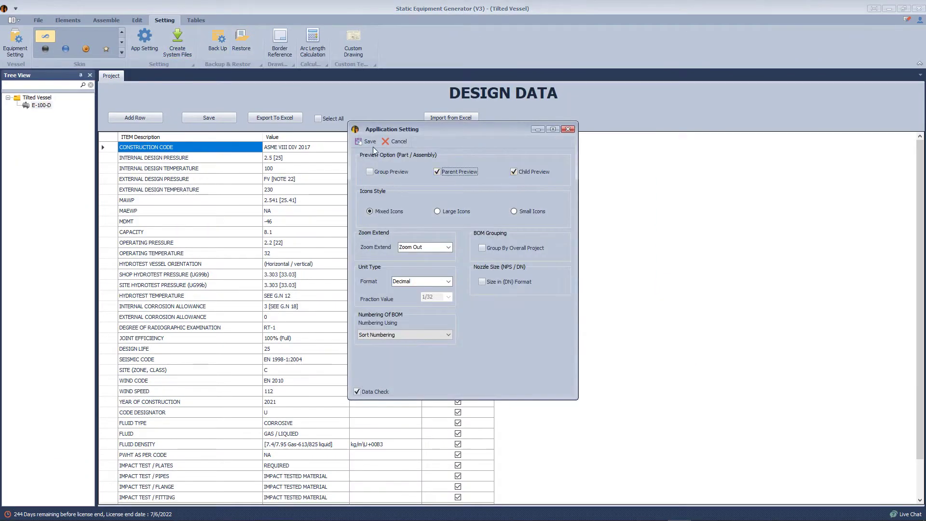
pyautogui.click(369, 142)
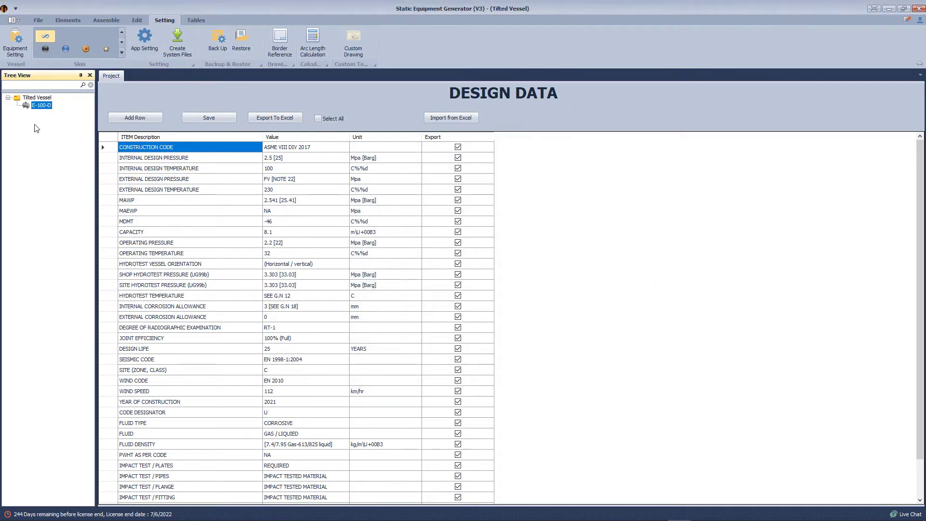
# Add a head named Left Head to the E-100-D equipment
pyautogui.click(65, 19)
pyautogui.click(21, 37)
pyautogui.write('Left Head')
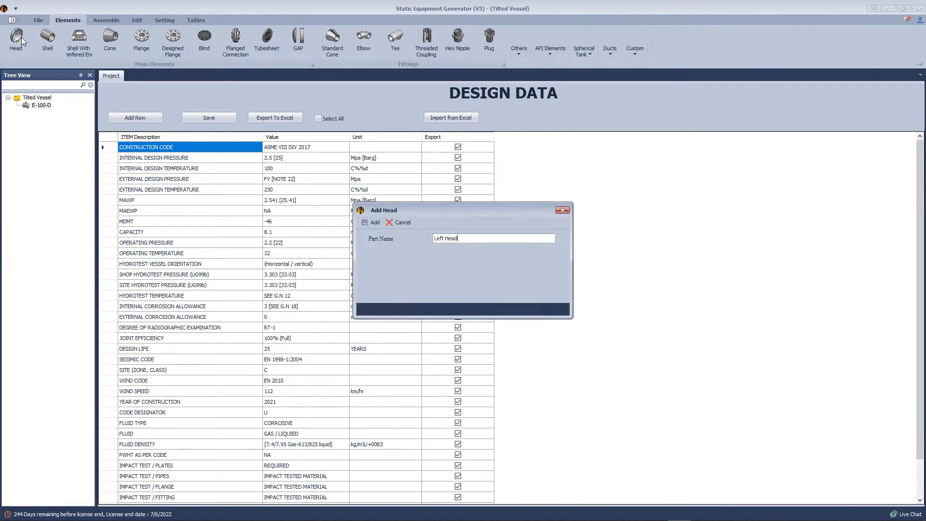
pyautogui.press('Return')
# Set Left Head's inner diameter to 2800 mm, thickness 20 mm, straight flange 50 mm and minimum thickness after forming 18 mm, and save it
pyautogui.click(53, 113)
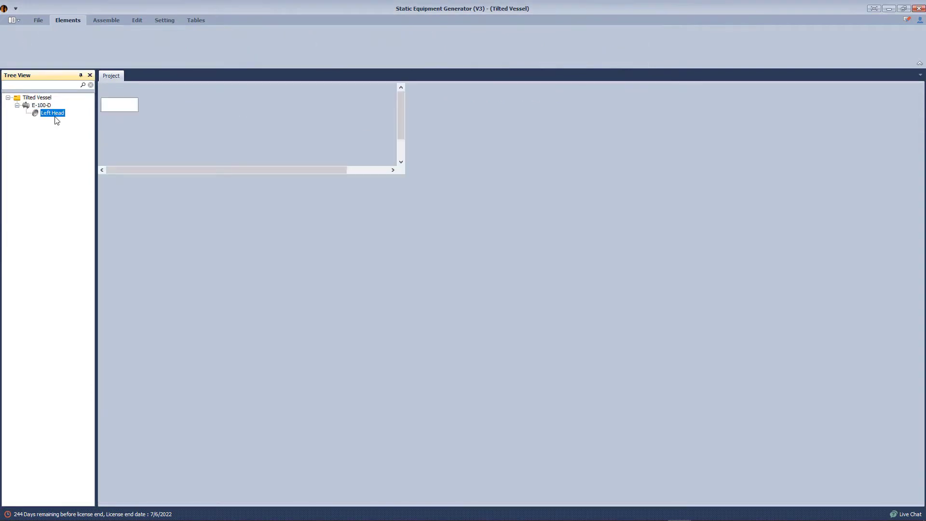
pyautogui.moveTo(220, 181); pyautogui.dragTo(193, 179)
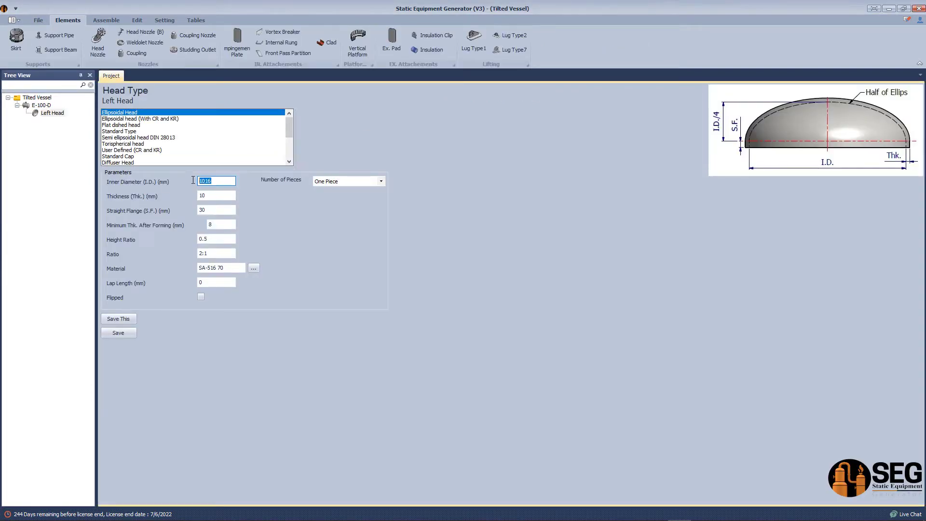
pyautogui.write('20')
pyautogui.press('Tab')
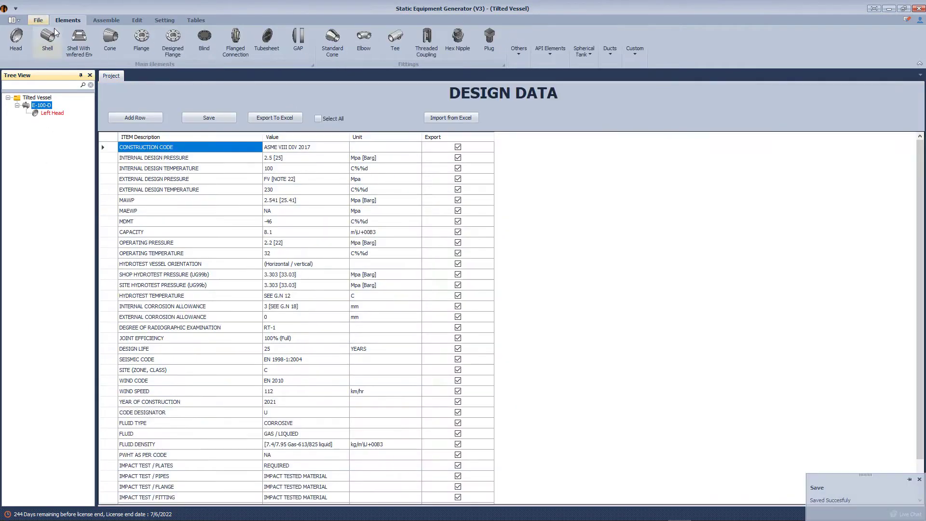
# Add a shell named Can-1 to the E-100-D equipment
pyautogui.click(52, 39)
pyautogui.write('Can-1')
pyautogui.press('Return')
# Make Can-1 a Shell type with a 2800 mm inner diameter and 18 mm thickness
pyautogui.click(48, 121)
pyautogui.click(114, 125)
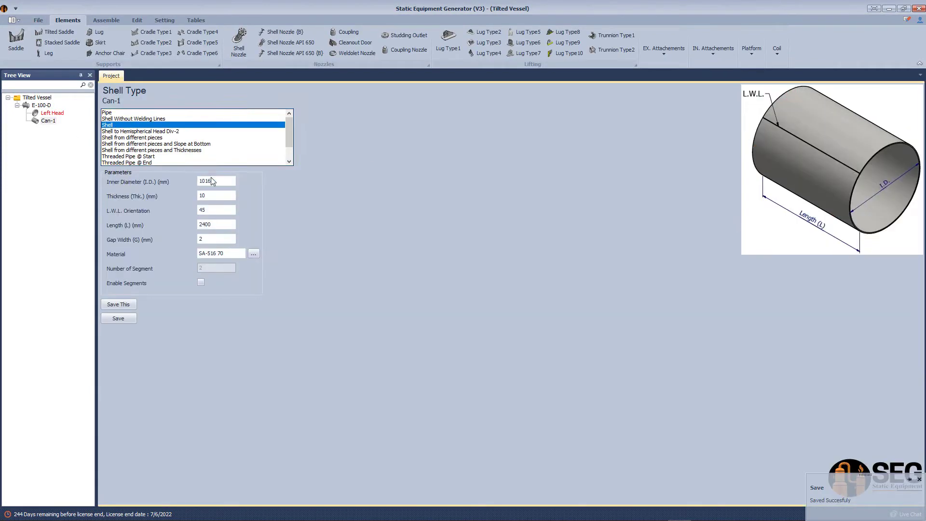
pyautogui.click(211, 198)
pyautogui.press('BackSpace')
pyautogui.write('8')
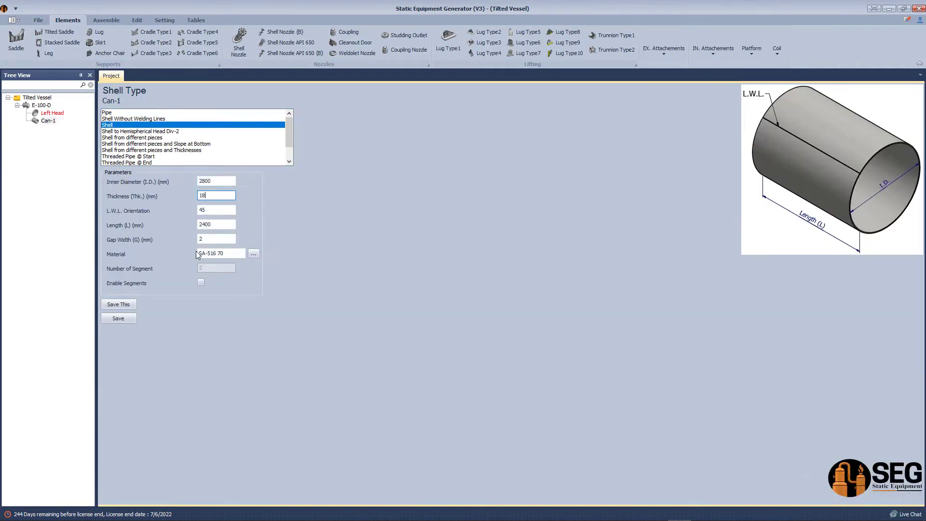
# Add a second shell named Can-2 to the equipment, using Can-1 as its same part
pyautogui.click(35, 97)
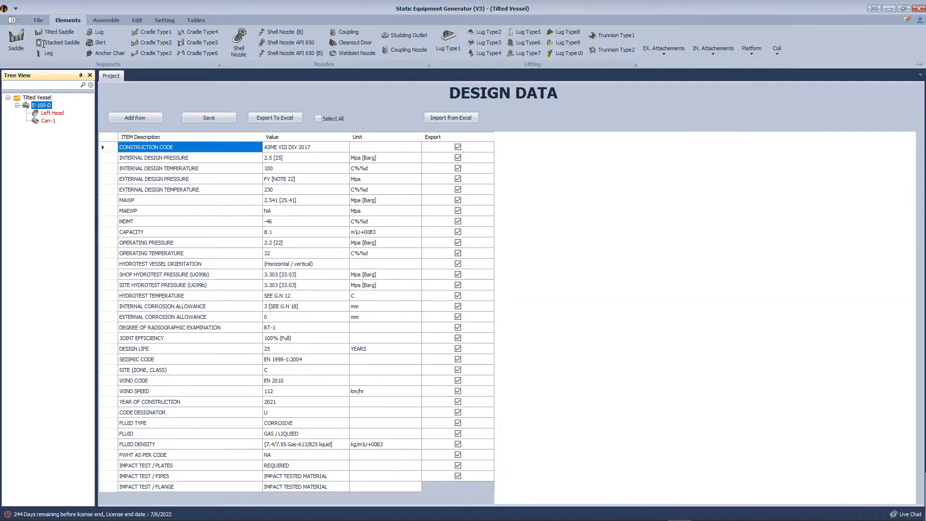
pyautogui.write('Ca')
pyautogui.write('n-2')
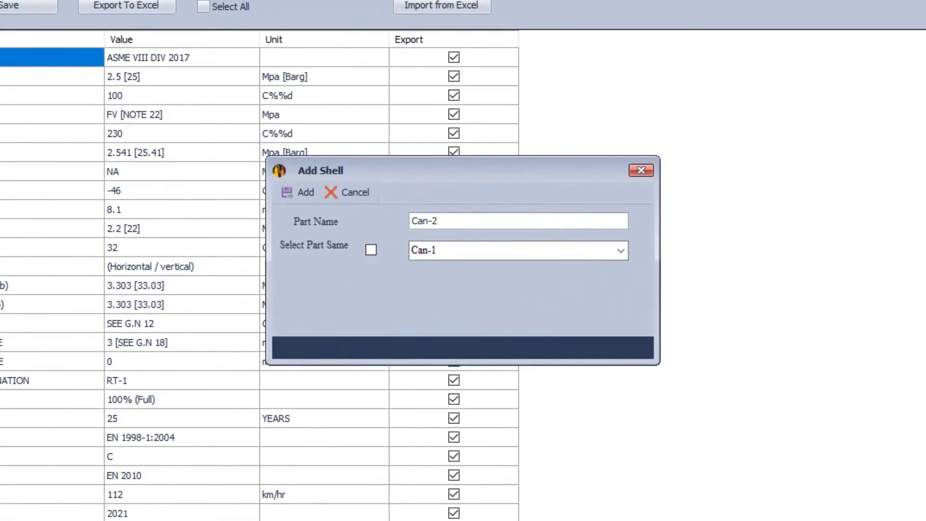
pyautogui.click(371, 249)
pyautogui.click(299, 192)
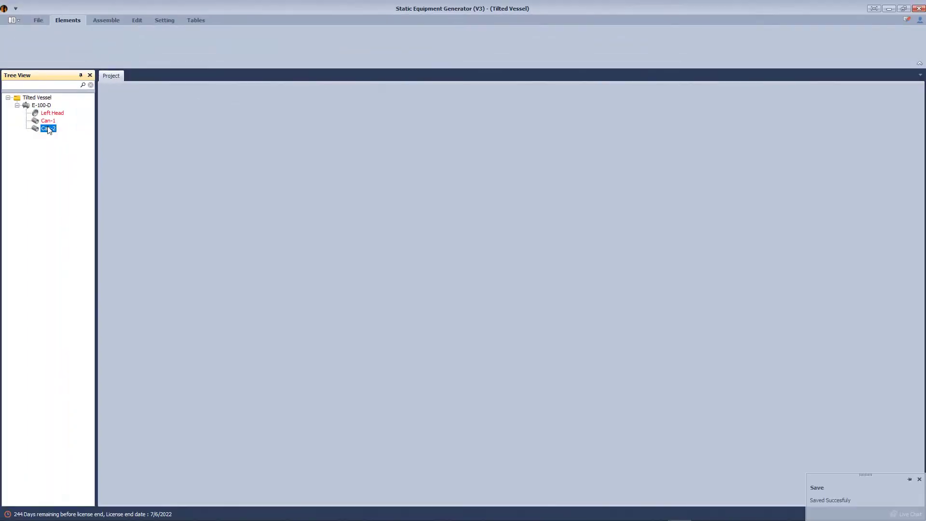
# Set Can-2's length to 3000 mm, change its longitudinal weld line orientation and save the part
pyautogui.moveTo(219, 226); pyautogui.dragTo(153, 232)
pyautogui.write('3000')
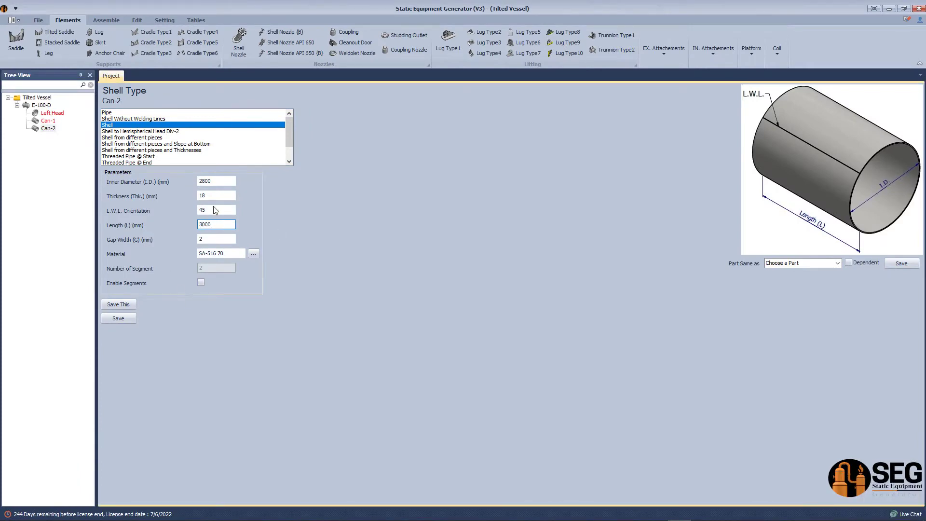
pyautogui.doubleClick(215, 211)
pyautogui.write('31')
pyautogui.click(118, 318)
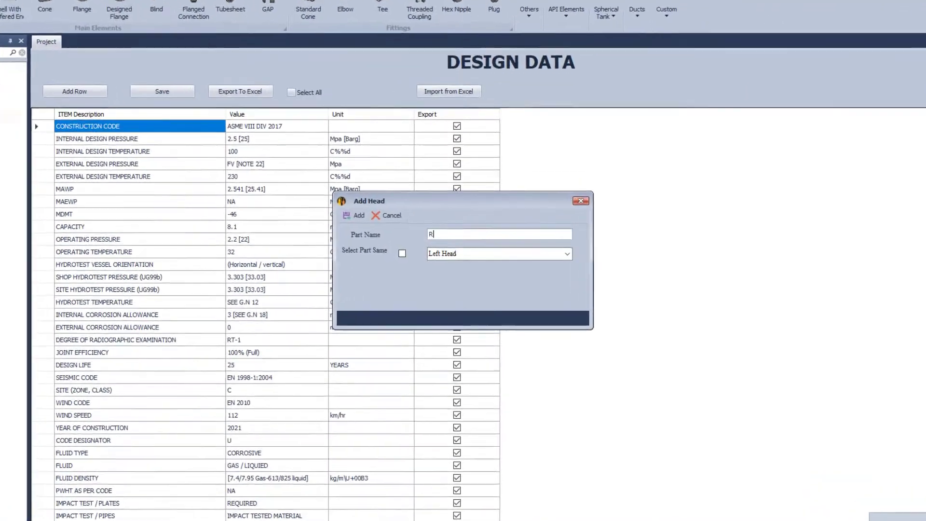
# Add a head named Right Head to the equipment, using Left Head as its same part
pyautogui.write('Right Head')
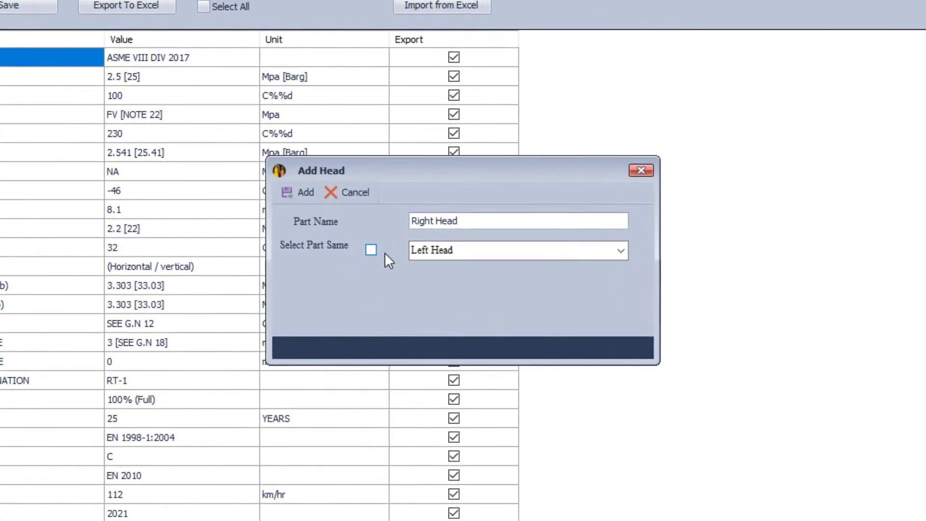
pyautogui.click(371, 249)
pyautogui.click(299, 192)
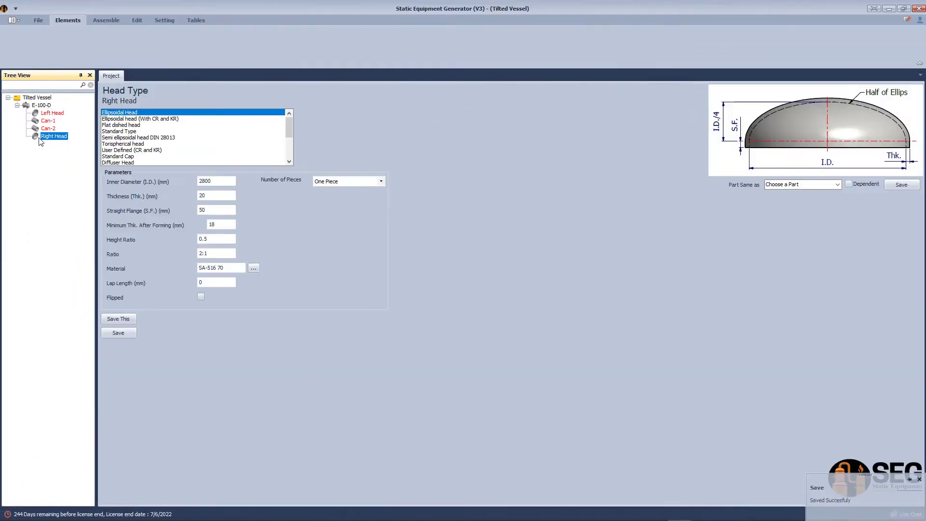
# Save Right Head as flipped and start the Inventor assembly of the vessel
pyautogui.click(118, 333)
pyautogui.click(106, 19)
pyautogui.click(21, 45)
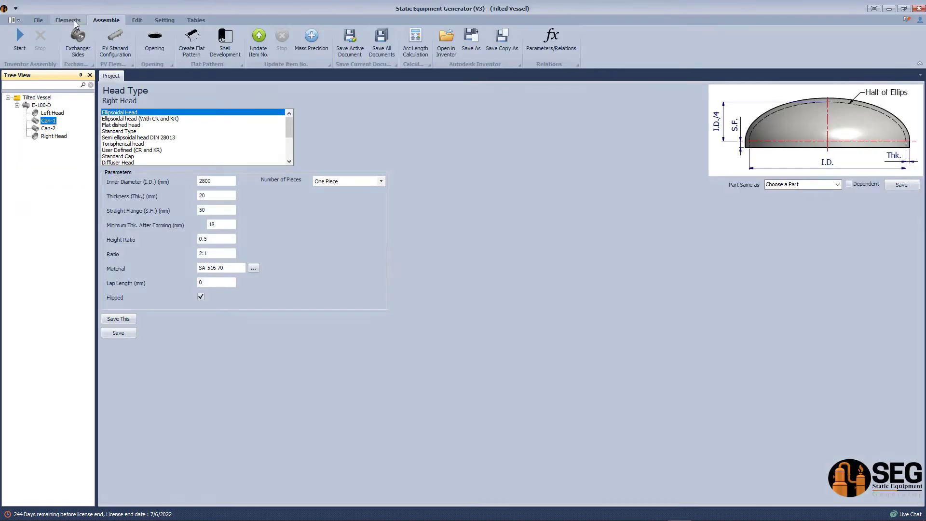
# Add a tilted saddle named Left Saddle to the Can-1 shell
pyautogui.click(73, 21)
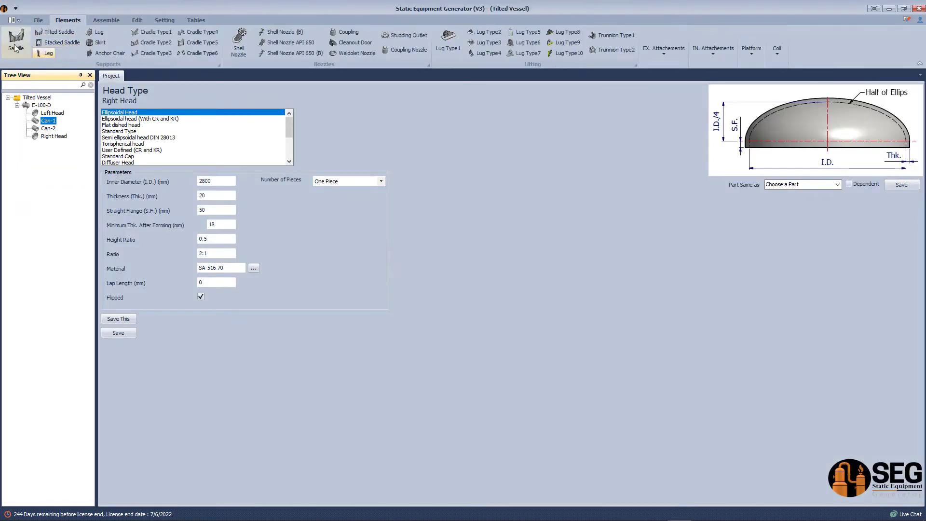
pyautogui.click(57, 33)
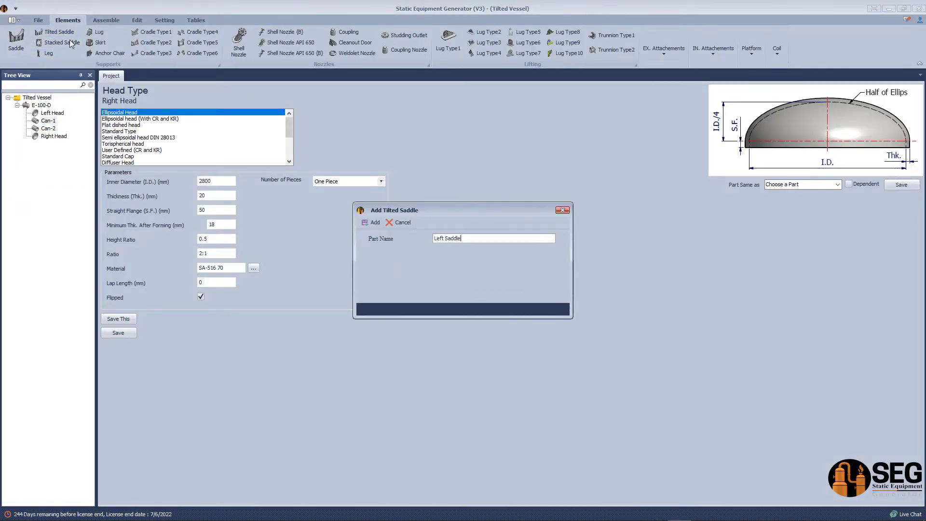
pyautogui.click(371, 222)
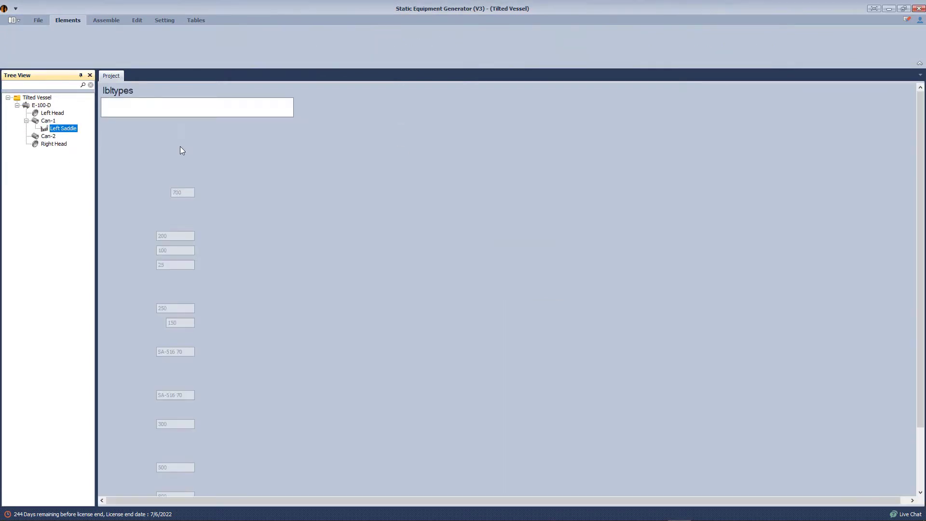
# Set Left Saddle's saddle angle to 130°, height to 2000 mm and web thickness to 20 mm
pyautogui.scroll(-3, 765, 266)
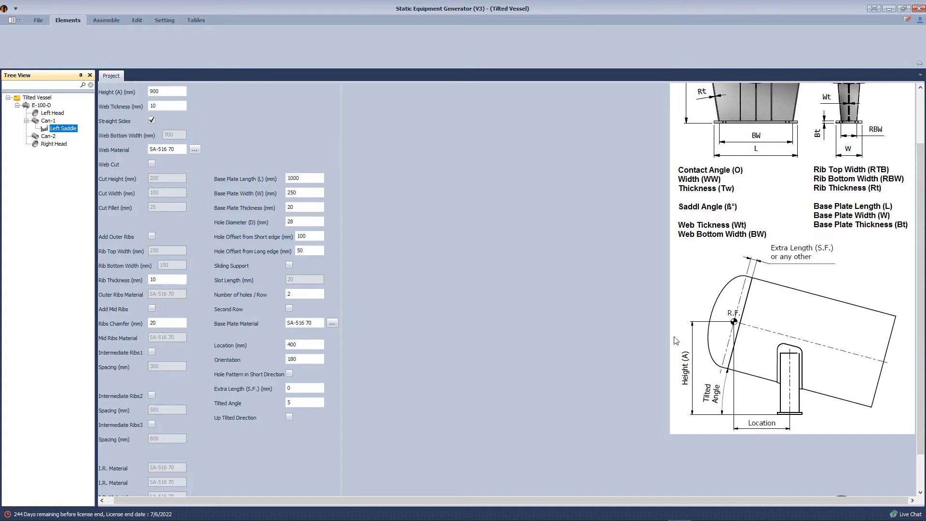
pyautogui.scroll(3, 749, 323)
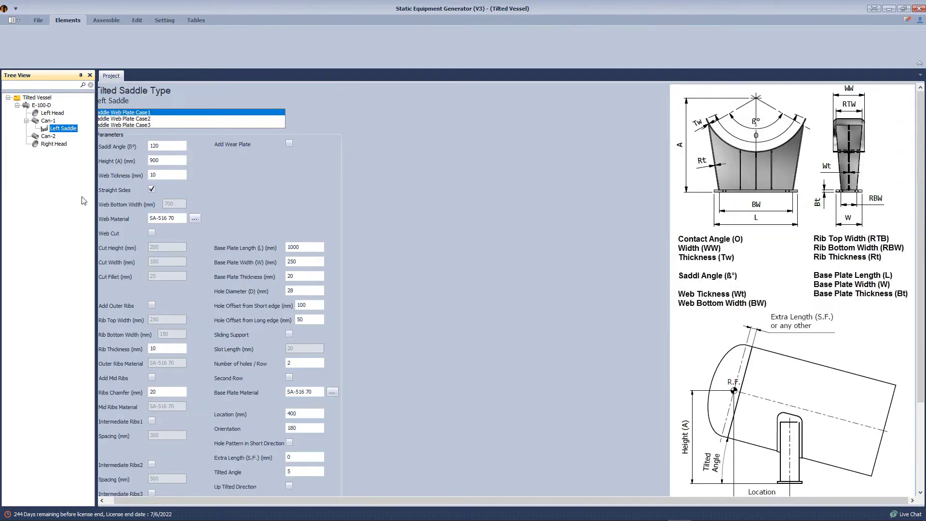
pyautogui.click(168, 162)
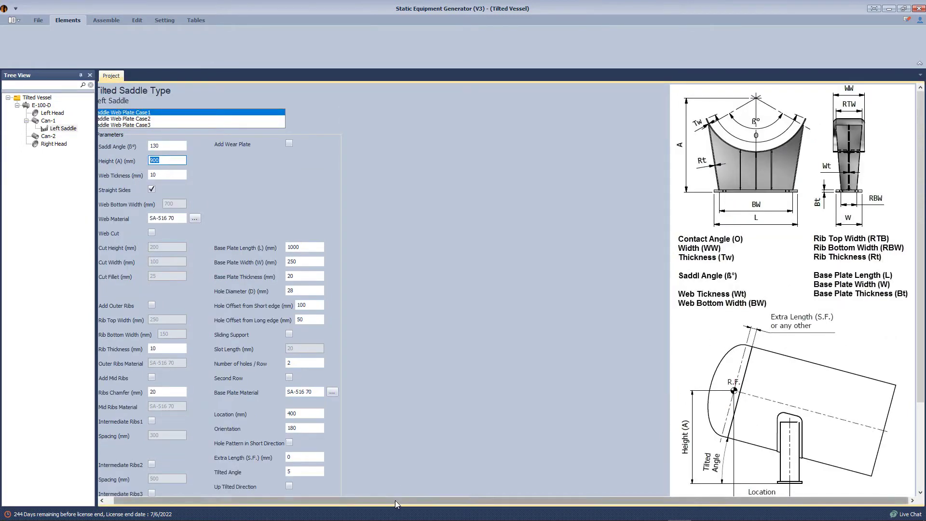
pyautogui.moveTo(390, 502); pyautogui.dragTo(273, 491)
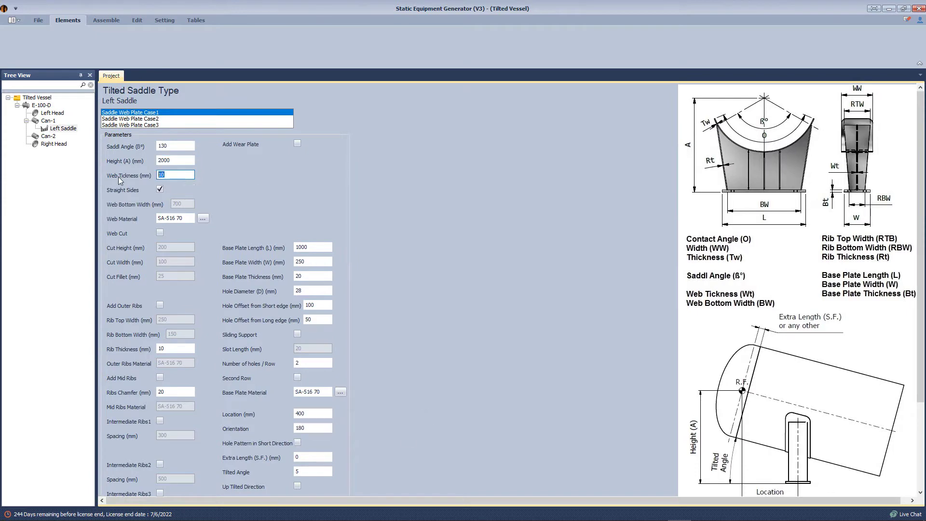
# Add a wear plate to the saddle with contact angle 140, width 500 mm, thickness 20 mm and a 50 mm fillet
pyautogui.click(297, 143)
pyautogui.press('Tab')
pyautogui.click(305, 157)
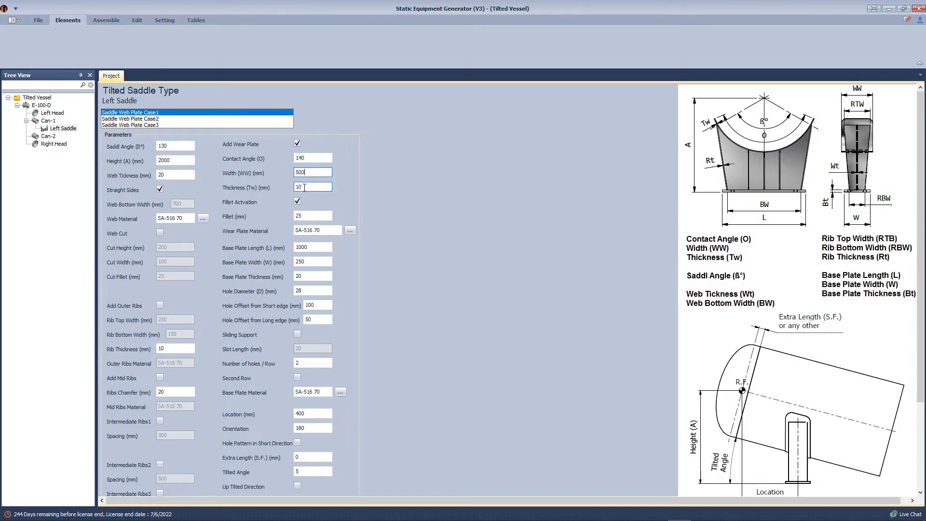
# Set the saddle's base plate length to 2500 mm, and replace the straight sides with a web bottom width of 2300 mm
pyautogui.click(314, 248)
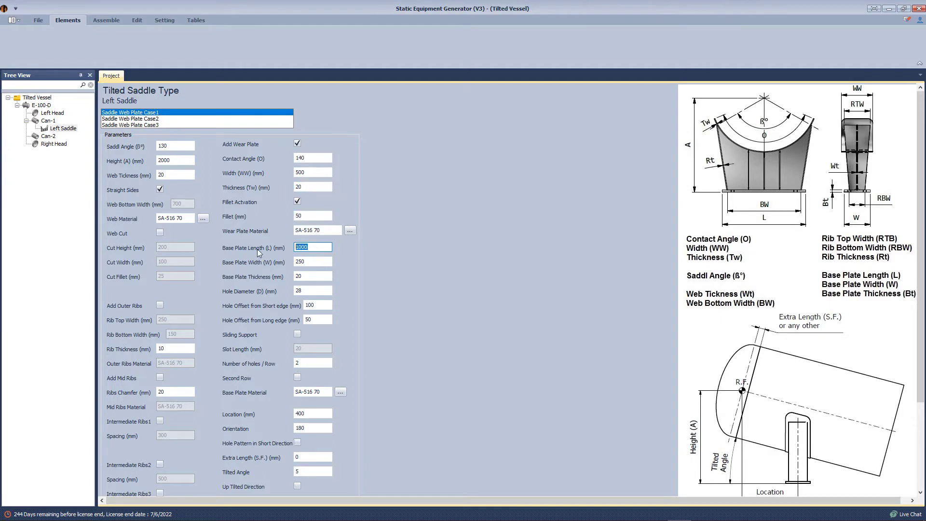
pyautogui.click(160, 189)
pyautogui.press('Tab')
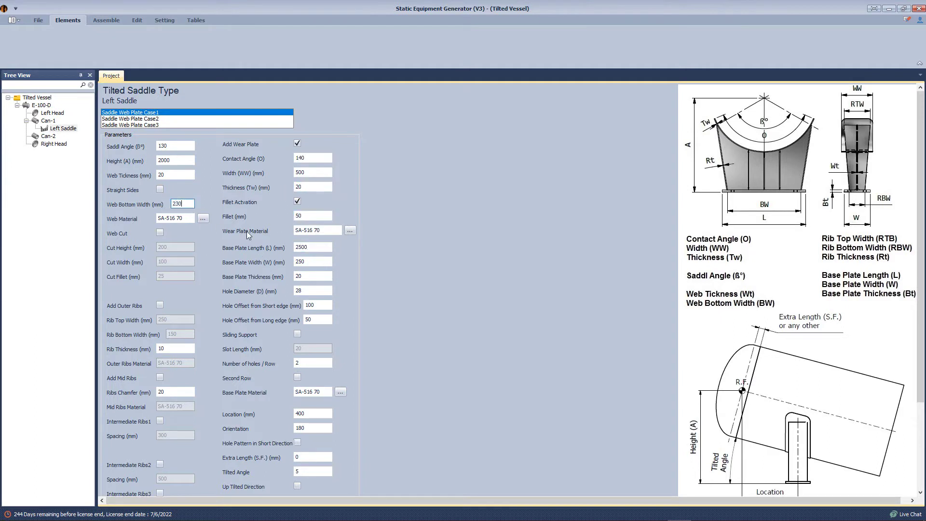
# Set the base plate to 2400 × 400 mm and 40 mm thick, with 50 mm holes offset 150 mm and 75 mm from the short and long edges
pyautogui.write('4')
pyautogui.press('Tab')
pyautogui.write('400')
pyautogui.press('Tab')
# Enable the saddle's sliding support with a 25 mm slot length and add a second row of holes
pyautogui.click(297, 334)
pyautogui.click(308, 347)
pyautogui.scroll(-1, 306, 349)
pyautogui.click(298, 320)
# Set the saddle's location to 600 mm, extra length to 50 mm and tilted angle to 4
pyautogui.moveTo(309, 356); pyautogui.dragTo(275, 359)
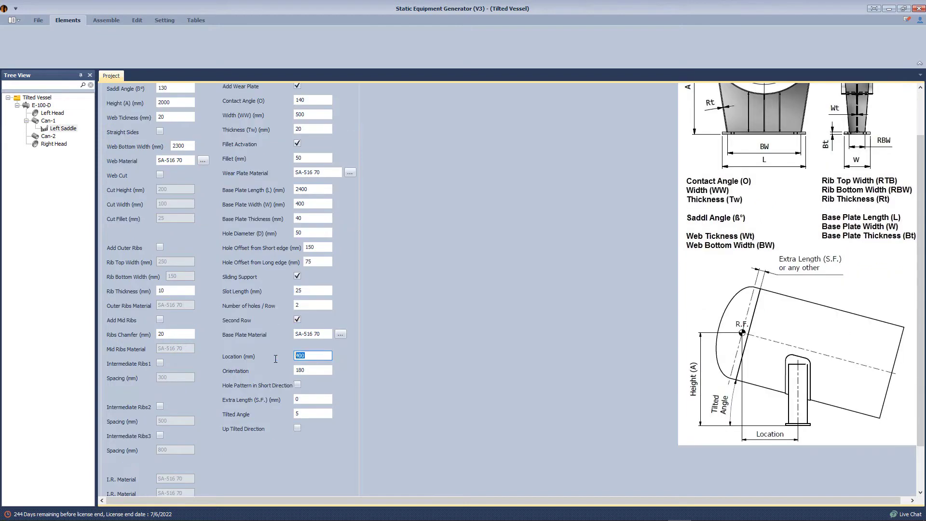
pyautogui.doubleClick(309, 397)
pyautogui.press('Tab')
pyautogui.write('4')
pyautogui.scroll(1, 175, 247)
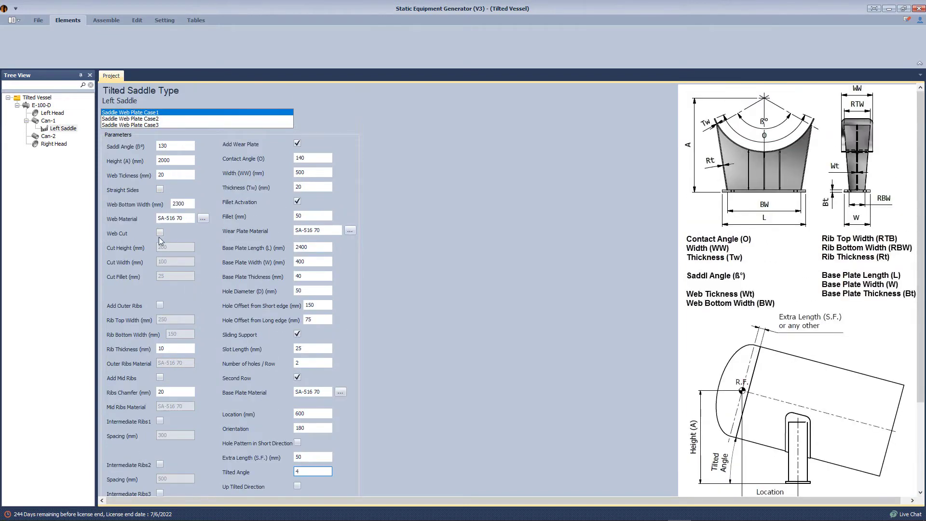
# Add outer ribs 350 mm wide at top and bottom and 20 mm thick, plus mid ribs with a 10 mm chamfer
pyautogui.click(160, 306)
pyautogui.press('Tab')
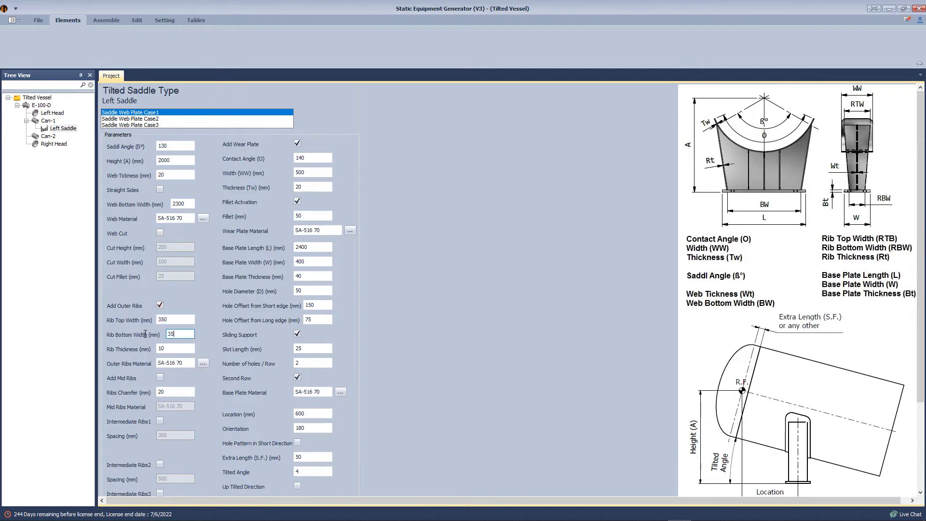
pyautogui.click(160, 378)
pyautogui.press('Tab')
pyautogui.write('10')
# Add the first intermediate ribs with 1300 mm spacing and save Left Saddle
pyautogui.scroll(-1, 169, 381)
pyautogui.click(160, 362)
pyautogui.click(170, 377)
pyautogui.write('1300')
pyautogui.scroll(-1, 145, 381)
pyautogui.click(118, 488)
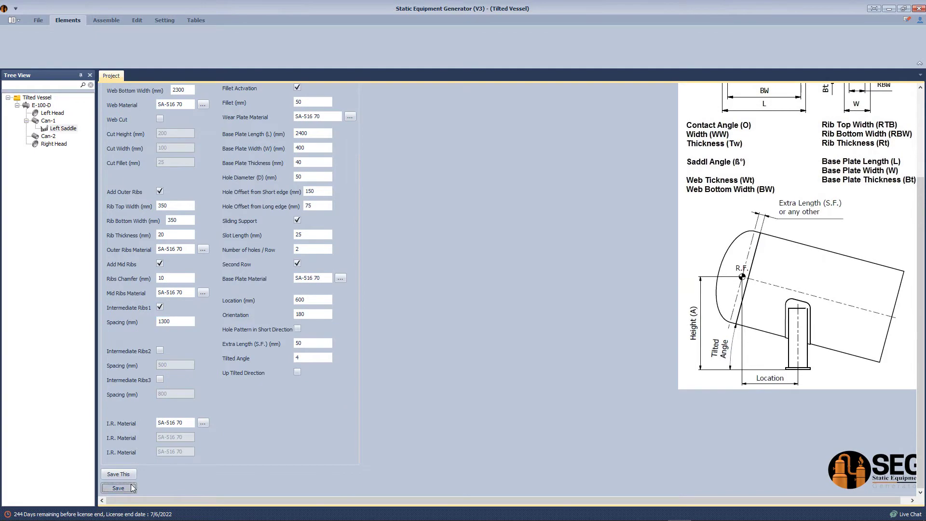
# Add a tilted saddle named Right Saddle to Can-1, using the same part definition as Left Saddle
pyautogui.click(55, 122)
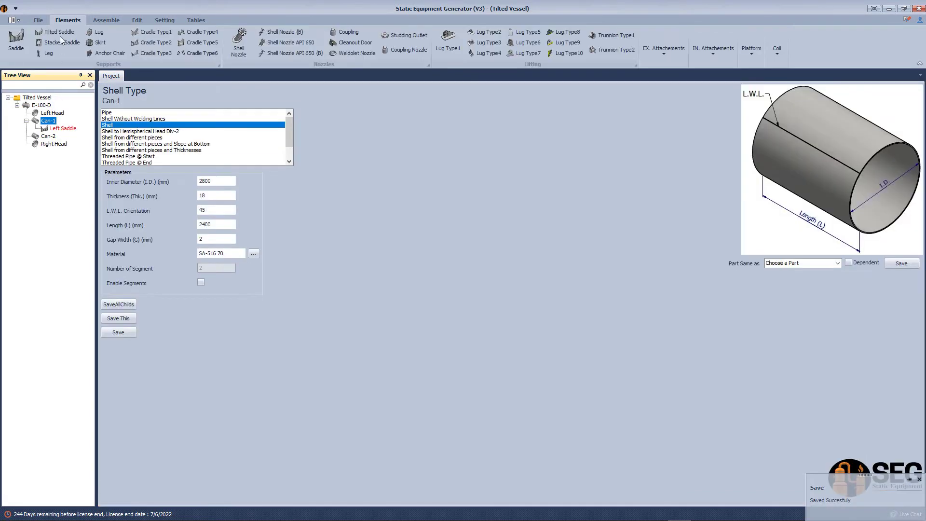
pyautogui.click(51, 27)
pyautogui.write('Right ')
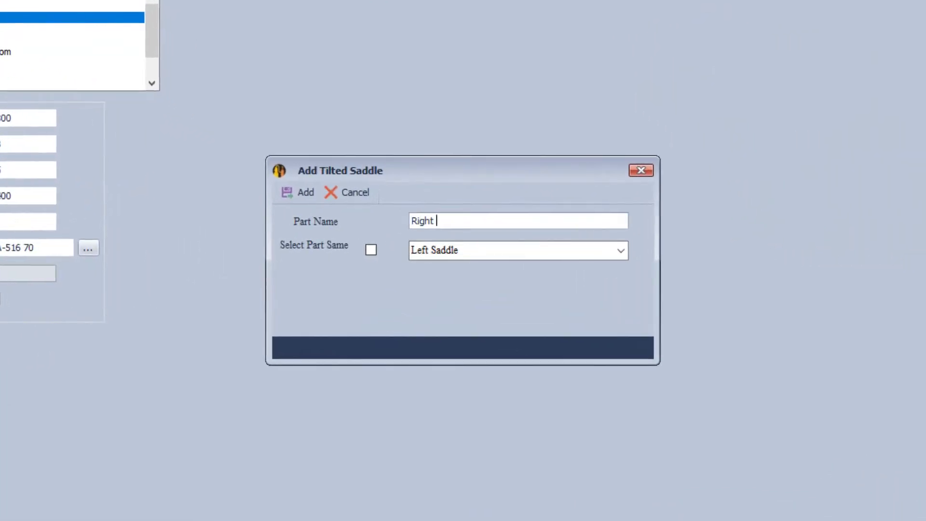
pyautogui.write('Saddle')
pyautogui.click(373, 250)
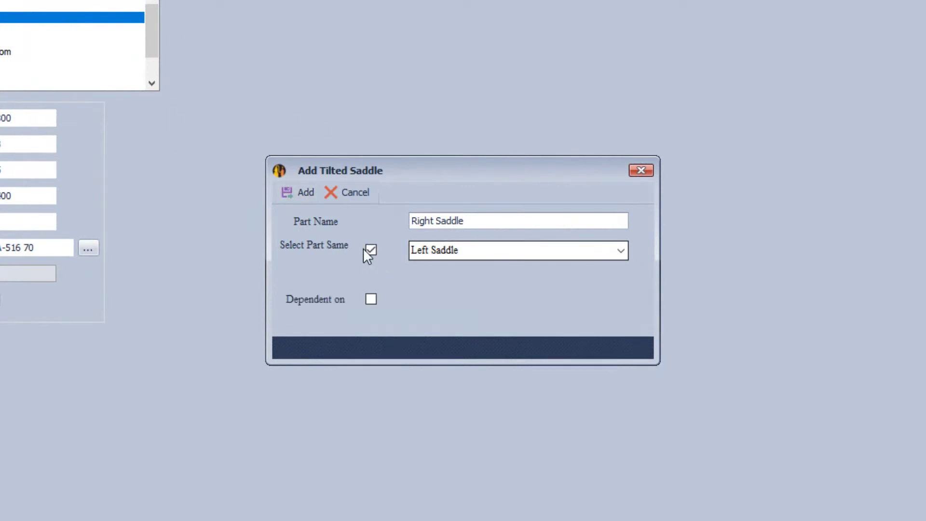
pyautogui.click(303, 193)
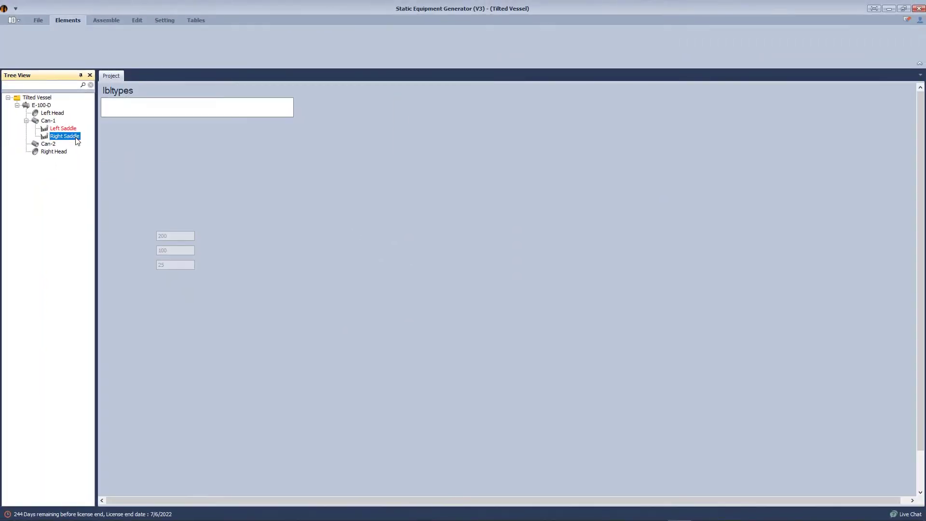
# Disable the sliding support on Right Saddle, set its location to 4800 mm and save it
pyautogui.scroll(-3, 393, 242)
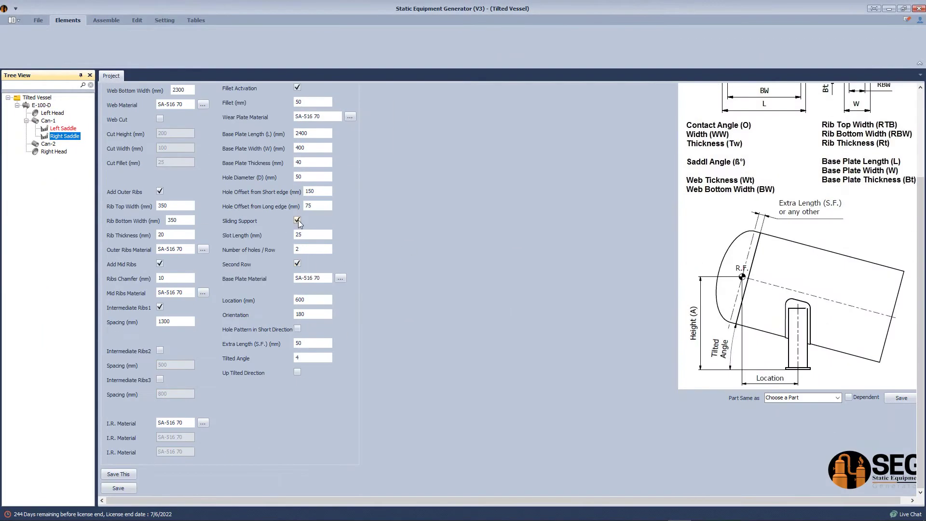
pyautogui.click(297, 219)
pyautogui.write('4800')
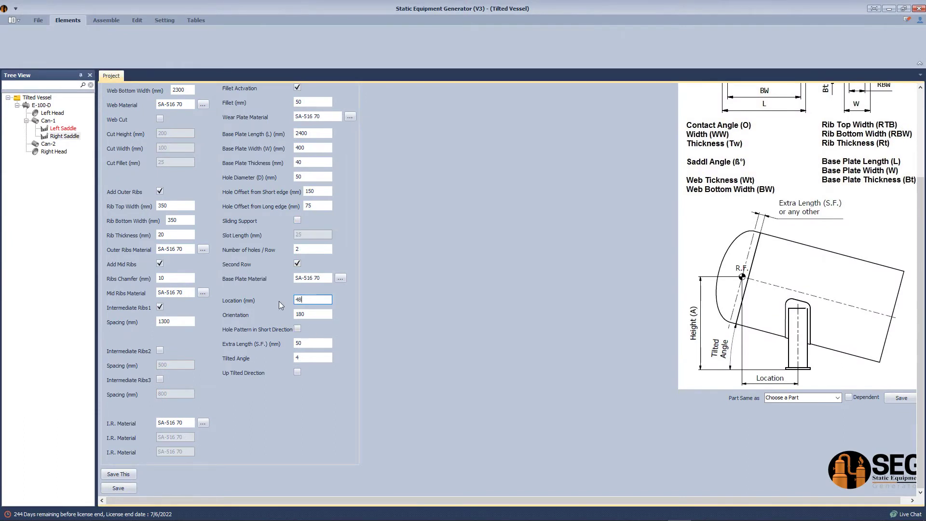
pyautogui.click(118, 488)
# Generate the vessel assembly in Inventor and inspect the tilted shell and both saddles
pyautogui.click(106, 20)
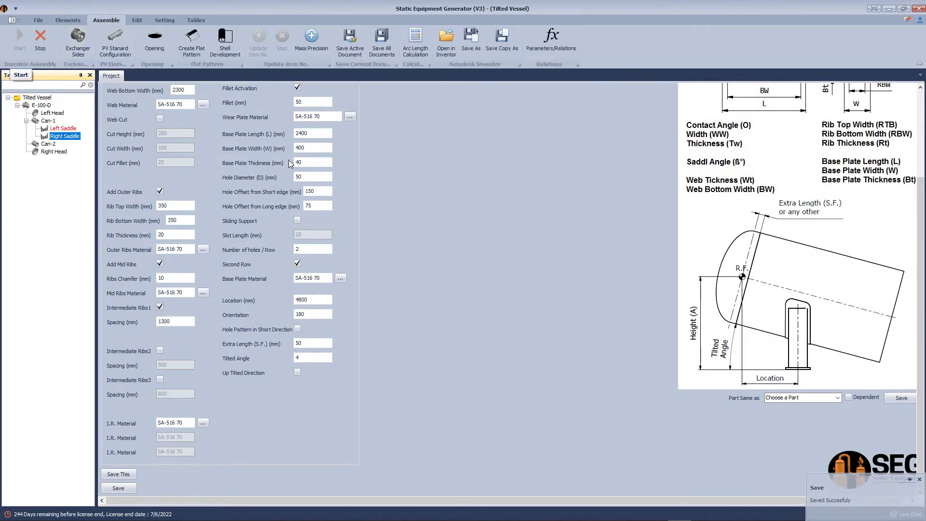
pyautogui.click(20, 40)
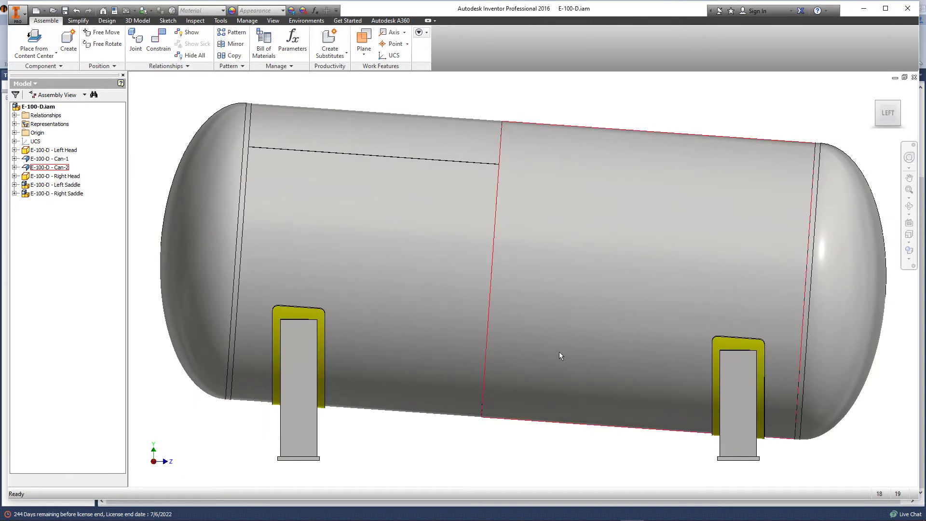
pyautogui.click(909, 214)
pyautogui.click(869, 223)
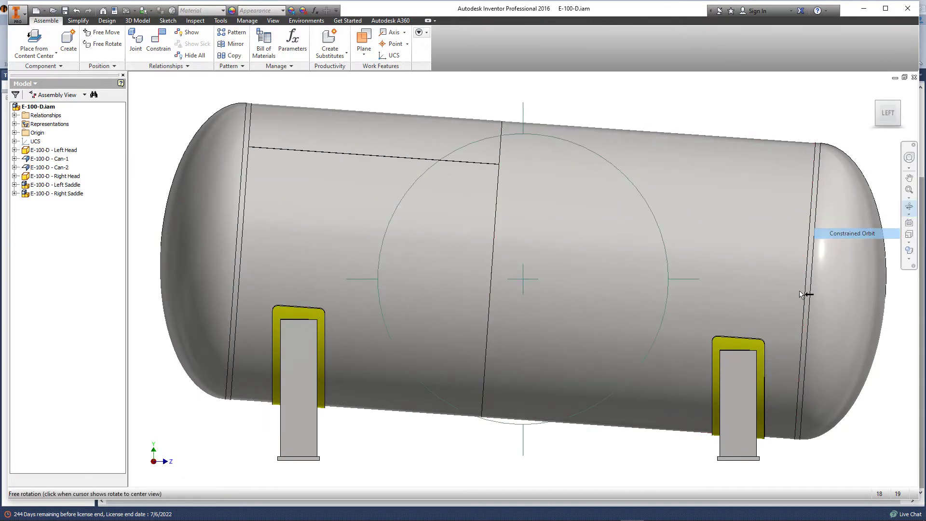
pyautogui.moveTo(682, 283)
pyautogui.mouseDown()
pyautogui.moveTo(613, 284)
pyautogui.moveTo(903, 287)
pyautogui.moveTo(685, 291)
pyautogui.mouseUp()
pyautogui.click(891, 112)
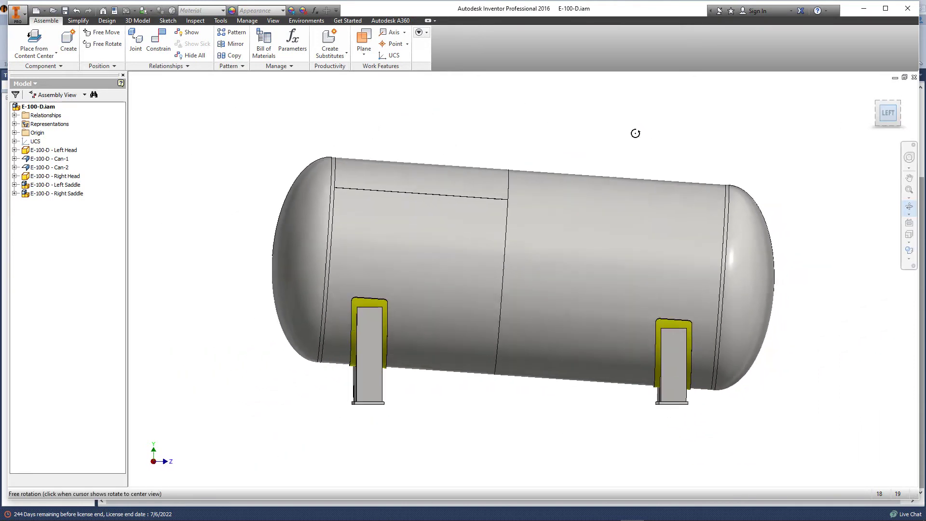
pyautogui.rightClick(631, 130)
pyautogui.click(656, 131)
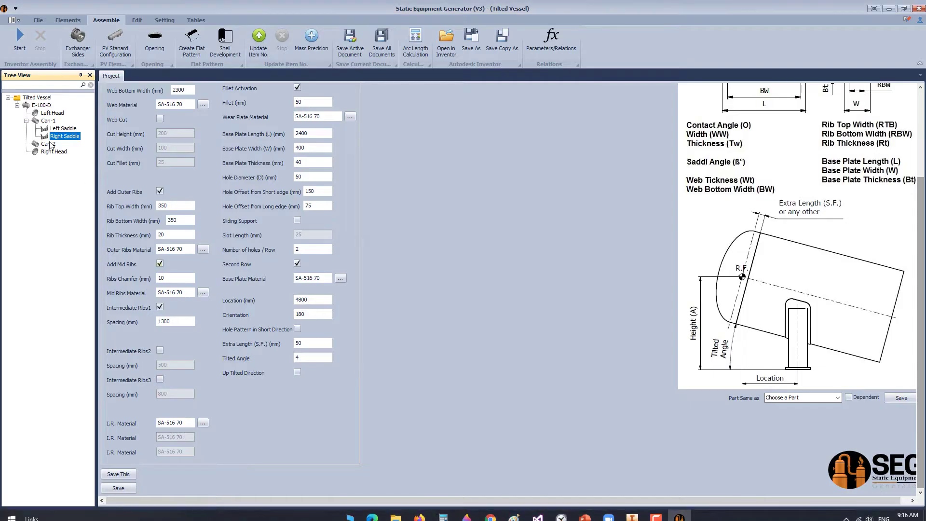
# Back in Static Equipment Generator, add a shell nozzle named N1 to Can-1
pyautogui.click(68, 20)
pyautogui.click(238, 41)
pyautogui.write('N1')
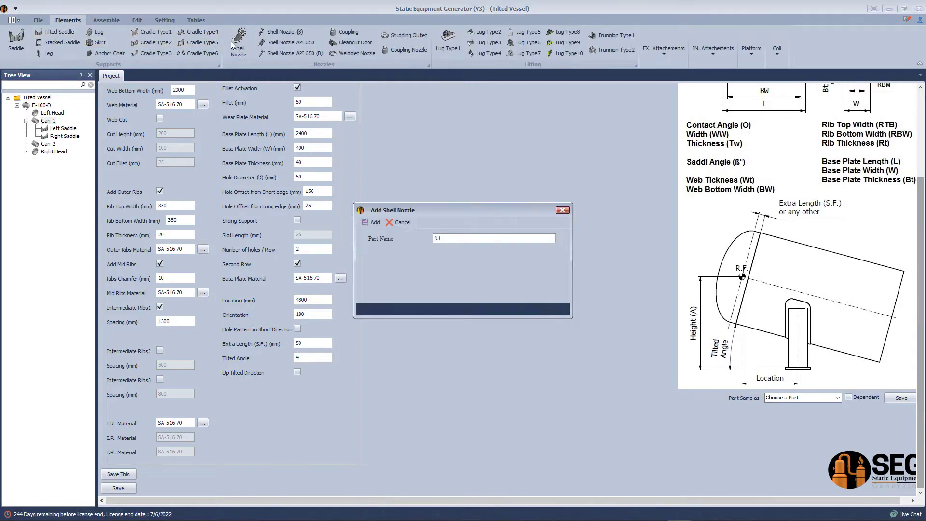
pyautogui.click(373, 223)
# Set nozzle N1 to size 24 and pipe schedule 40
pyautogui.click(53, 145)
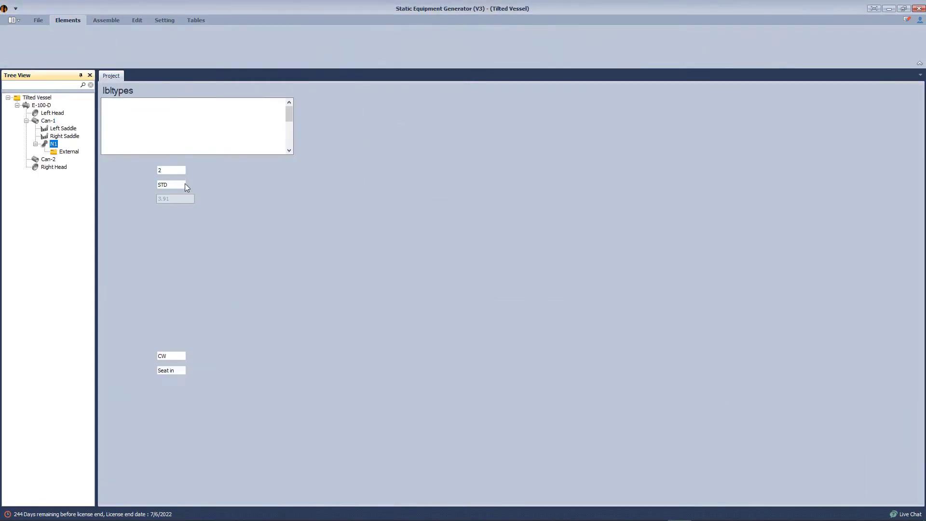
pyautogui.click(190, 195)
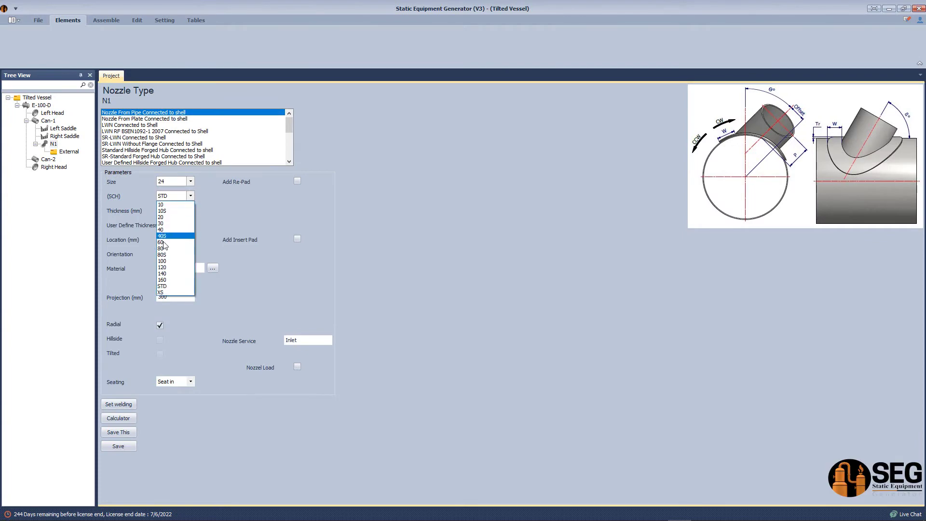
pyautogui.click(162, 229)
# Add a re-pad 250 mm wide and 20 mm thick, make N1 tilted at 94 with location 1200 mm, and save it
pyautogui.click(297, 181)
pyautogui.moveTo(306, 195); pyautogui.dragTo(285, 191)
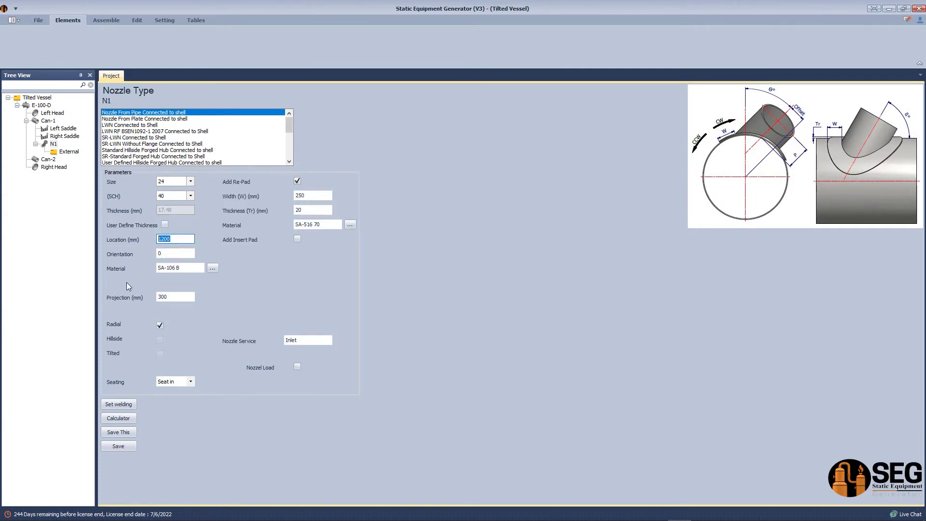
pyautogui.click(159, 354)
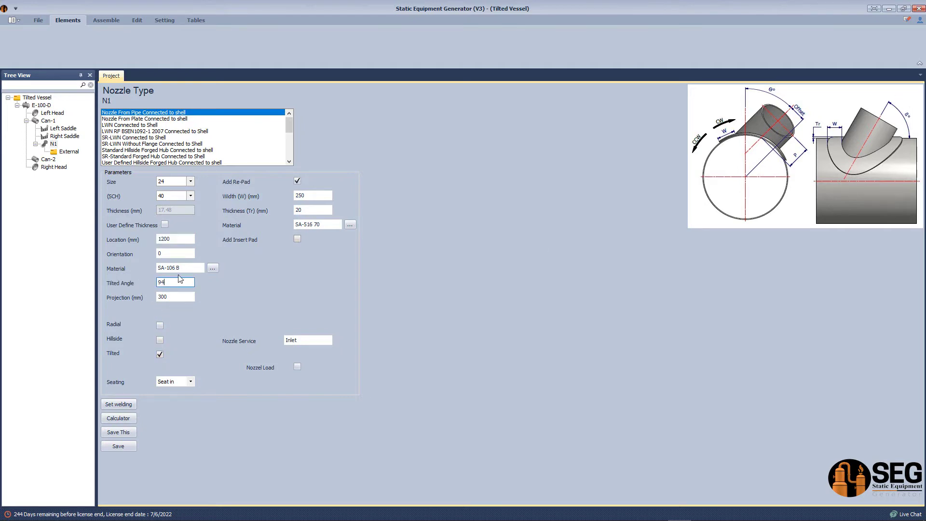
pyautogui.click(120, 448)
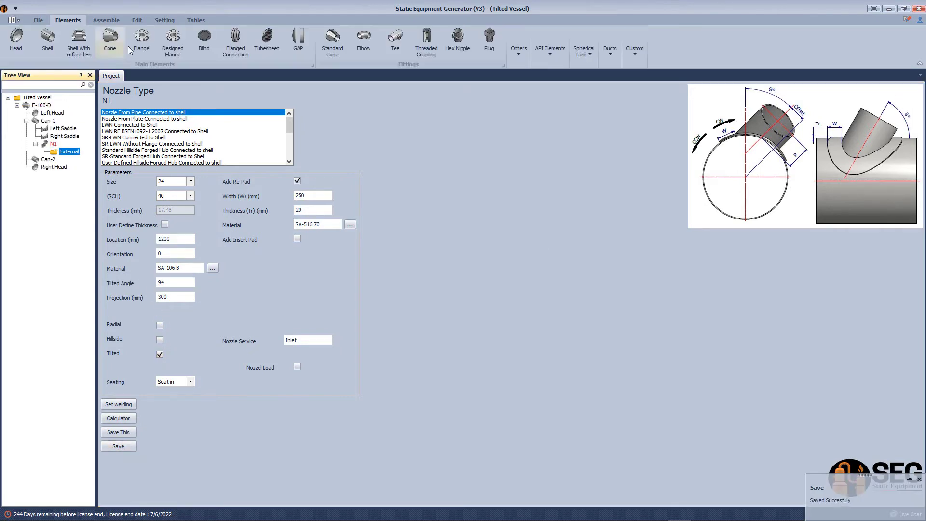
# Add a flange named N1-Flange to the nozzle's external elements and choose type WN-RF ASME B16.5
pyautogui.click(146, 45)
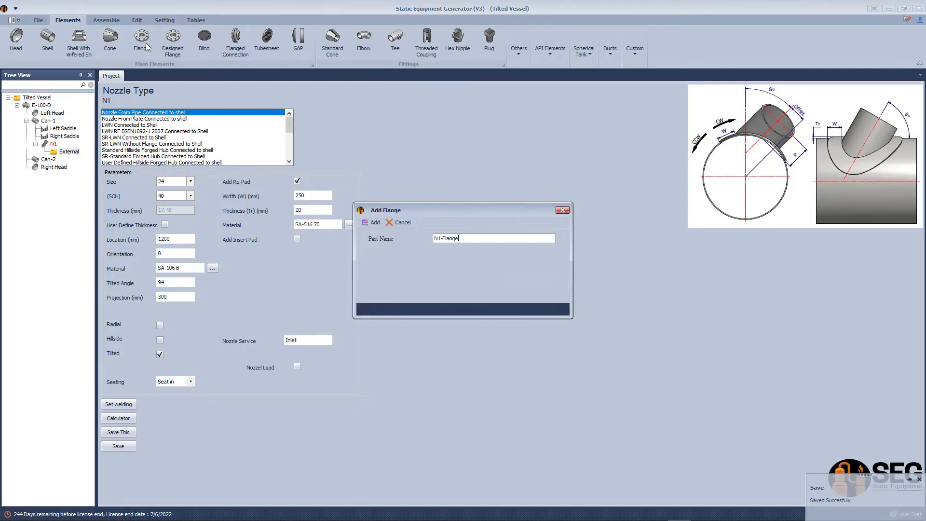
pyautogui.click(373, 222)
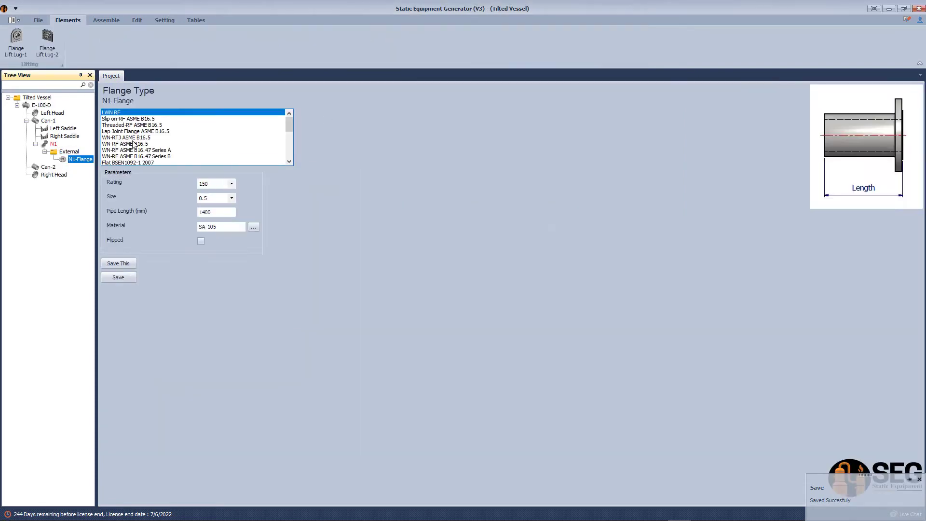
pyautogui.click(124, 144)
# Set N1-Flange to rating 300, size 24 and pipe schedule 40, and save it
pyautogui.click(232, 183)
pyautogui.click(227, 197)
pyautogui.click(231, 197)
pyautogui.click(203, 326)
pyautogui.click(232, 212)
pyautogui.click(213, 246)
pyautogui.click(118, 306)
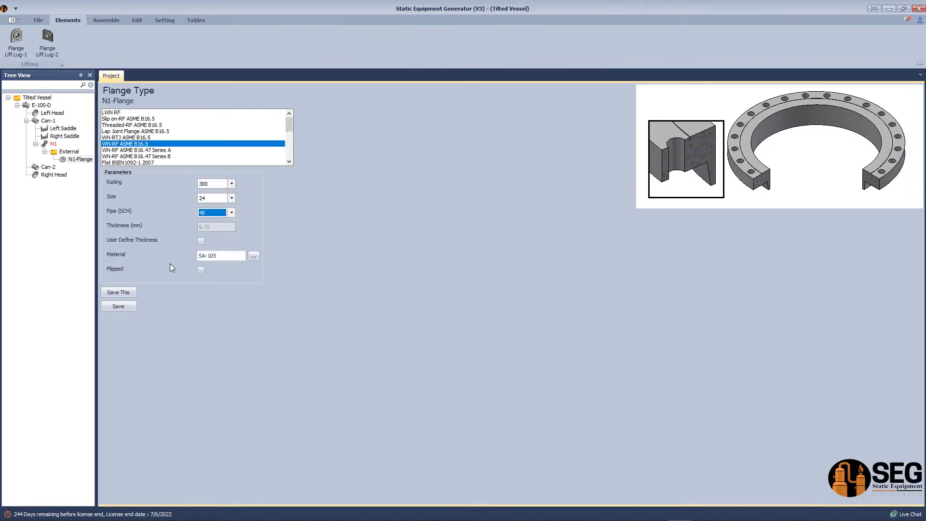
# Calculate N1's position using 1200 mm from the reference point, 50 mm extra length, orientation 0 and 1650 mm projection from the horizontal centerline
pyautogui.click(54, 144)
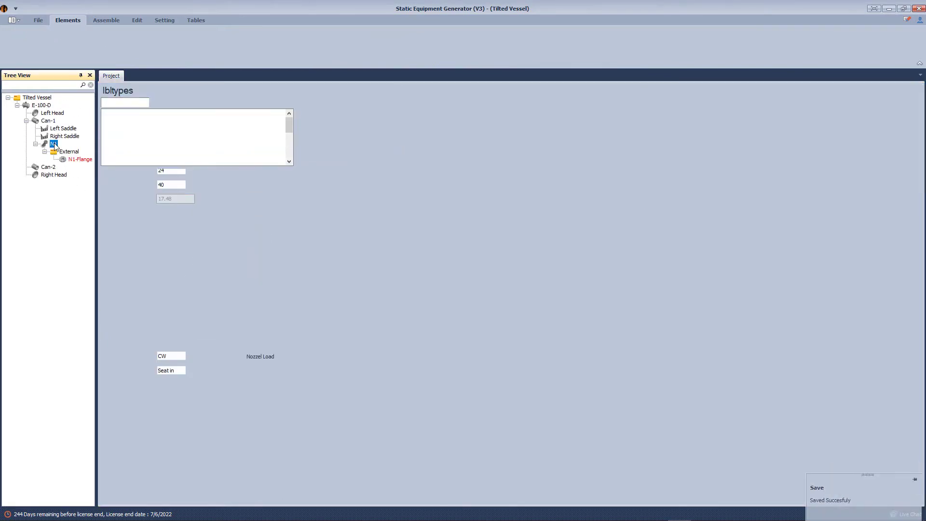
pyautogui.click(118, 417)
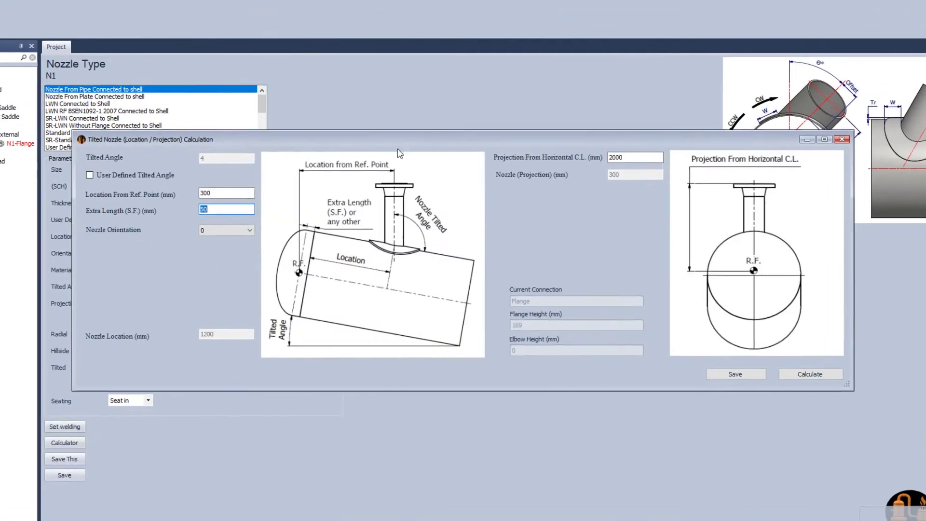
pyautogui.moveTo(217, 192); pyautogui.dragTo(145, 192)
pyautogui.write('1')
pyautogui.click(187, 232)
pyautogui.click(198, 239)
pyautogui.click(859, 388)
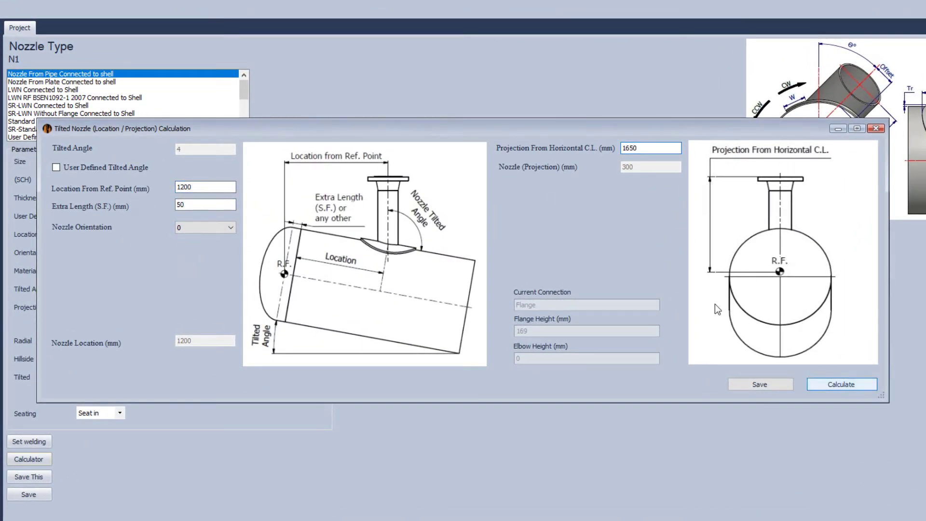
pyautogui.press('Return')
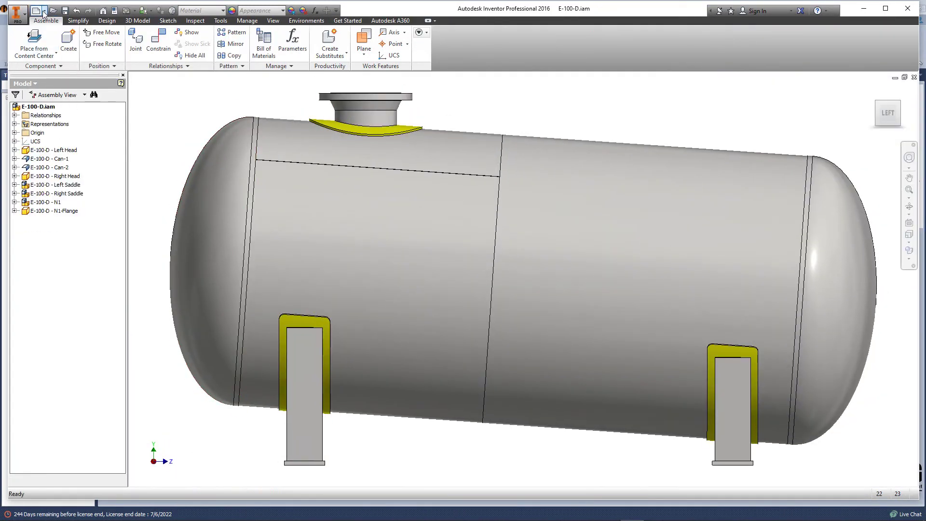
# Create a new Inventor drawing and place a left base view of the E-100-D assembly at a larger scale with hidden lines
pyautogui.click(43, 10)
pyautogui.click(59, 84)
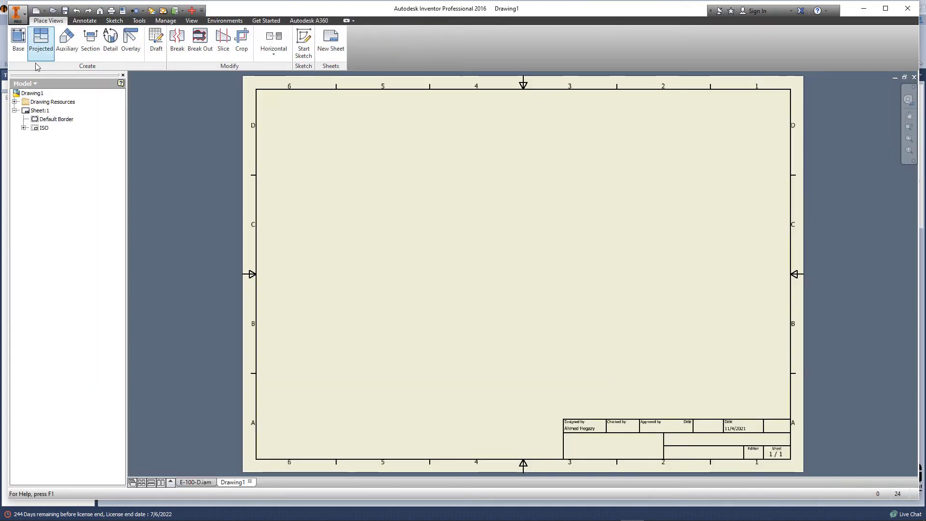
pyautogui.click(20, 45)
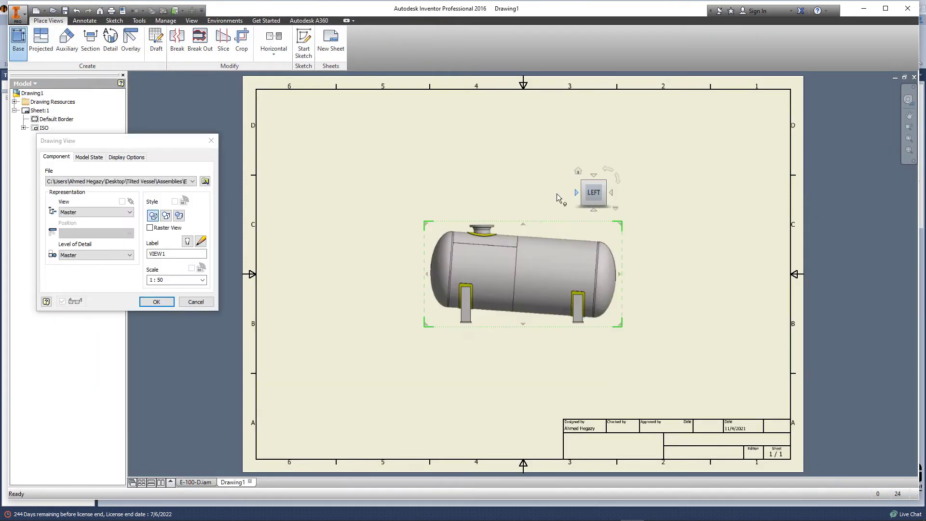
pyautogui.doubleClick(156, 278)
pyautogui.write('1/3')
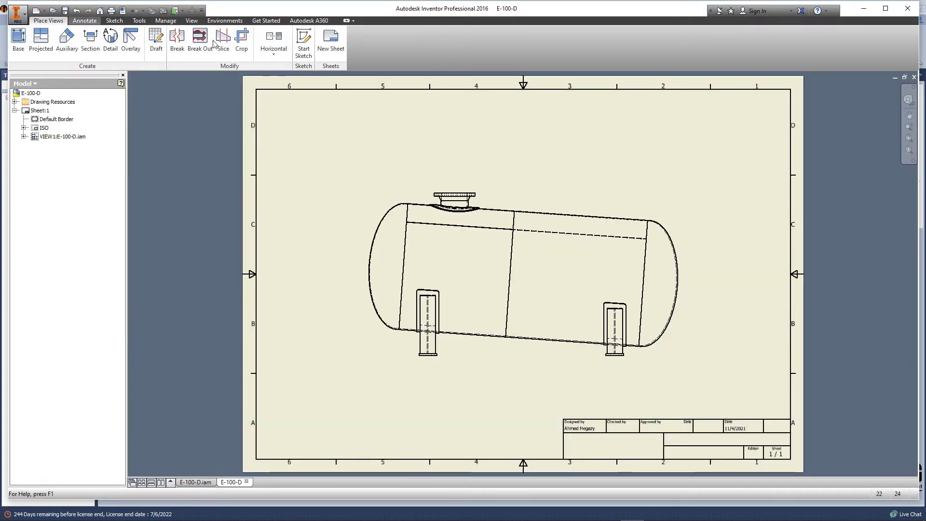
# Draw a reference centerline along the left head's tangent line, parallel to the head-to-shell seam
pyautogui.click(84, 21)
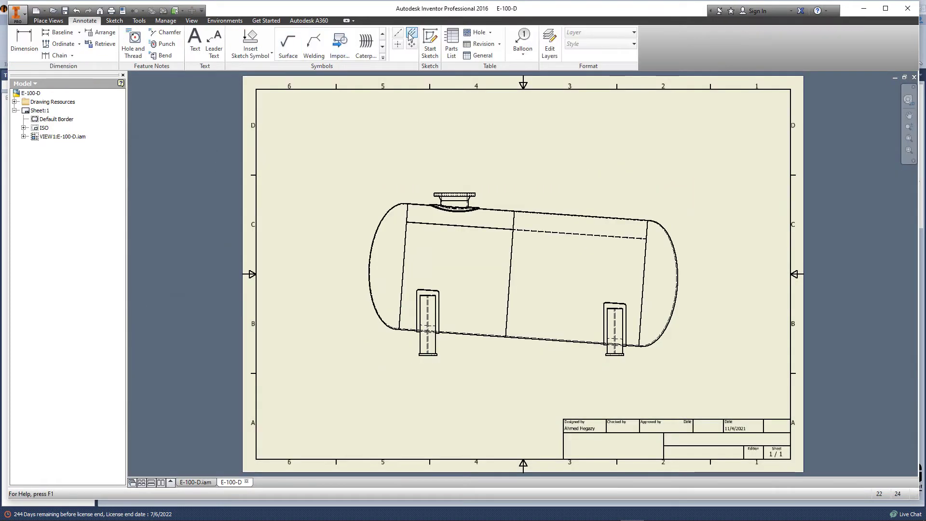
pyautogui.scroll(10, 405, 183)
pyautogui.scroll(3, 405, 184)
pyautogui.scroll(-8, 371, 234)
pyautogui.moveTo(360, 393); pyautogui.dragTo(411, 95, button='middle')
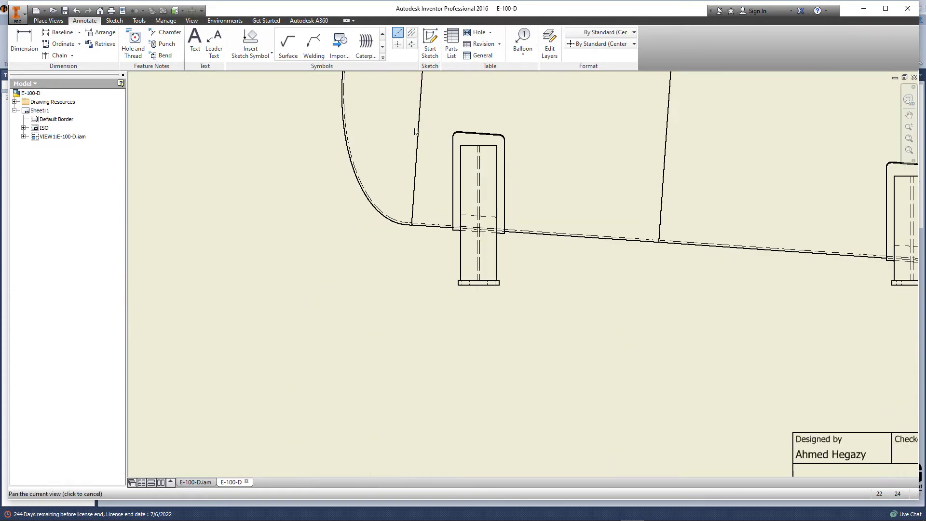
pyautogui.scroll(3, 409, 198)
pyautogui.click(400, 251)
pyautogui.scroll(-5, 516, 188)
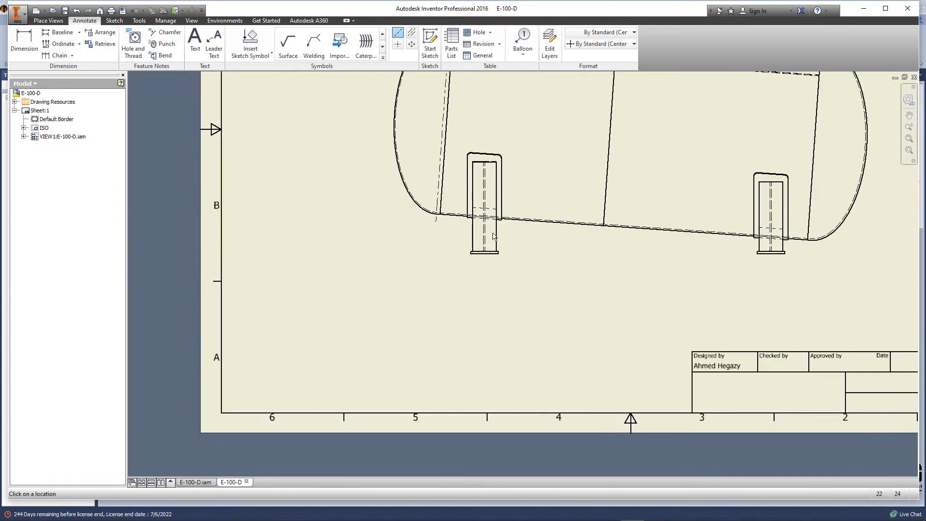
# Add vertical bisector centerlines to nozzle N1 and both saddles in the drawing view
pyautogui.scroll(4, 348, 159)
pyautogui.scroll(3, 347, 159)
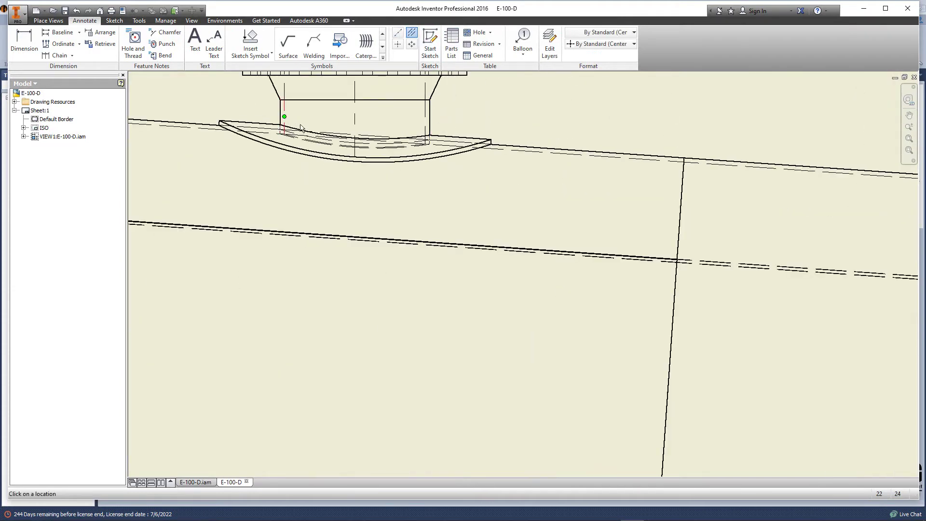
pyautogui.scroll(-5, 518, 362)
pyautogui.scroll(4, 501, 357)
pyautogui.scroll(2, 414, 316)
pyautogui.click(445, 319)
pyautogui.click(359, 333)
pyautogui.scroll(-4, 366, 326)
pyautogui.moveTo(401, 305); pyautogui.dragTo(361, 325, button='middle')
pyautogui.press('Escape')
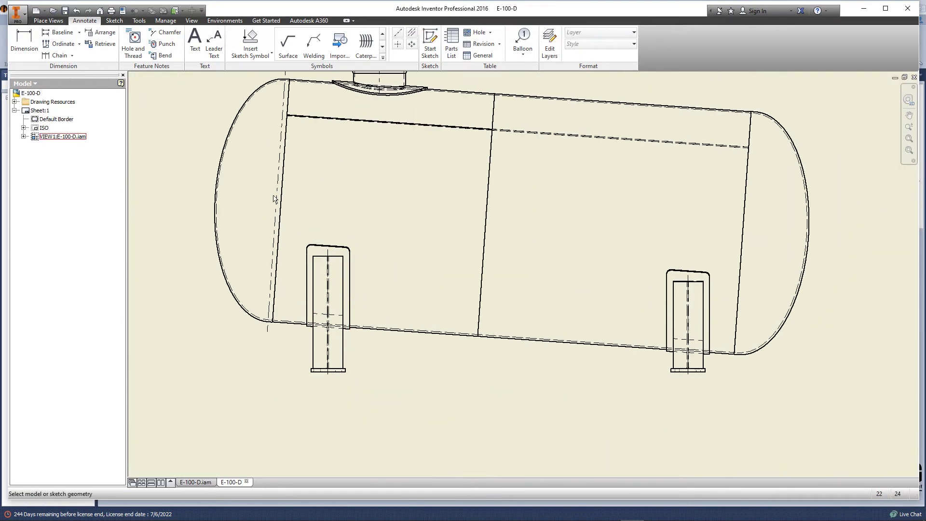
# Dimension the horizontal distances from the left head's reference centerline to the left and right saddle centerlines below the vessel
pyautogui.press('d')
pyautogui.click(274, 199)
pyautogui.click(328, 255)
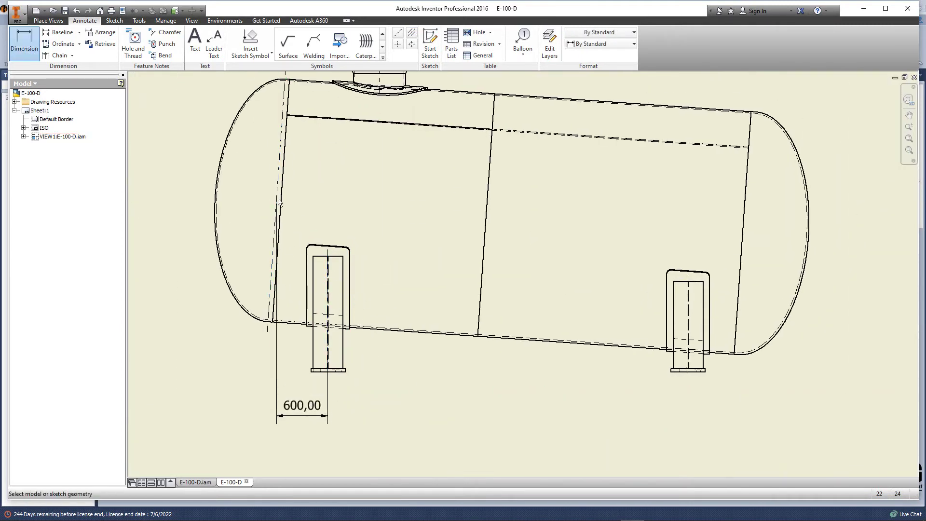
pyautogui.click(687, 375)
pyautogui.scroll(4, 689, 374)
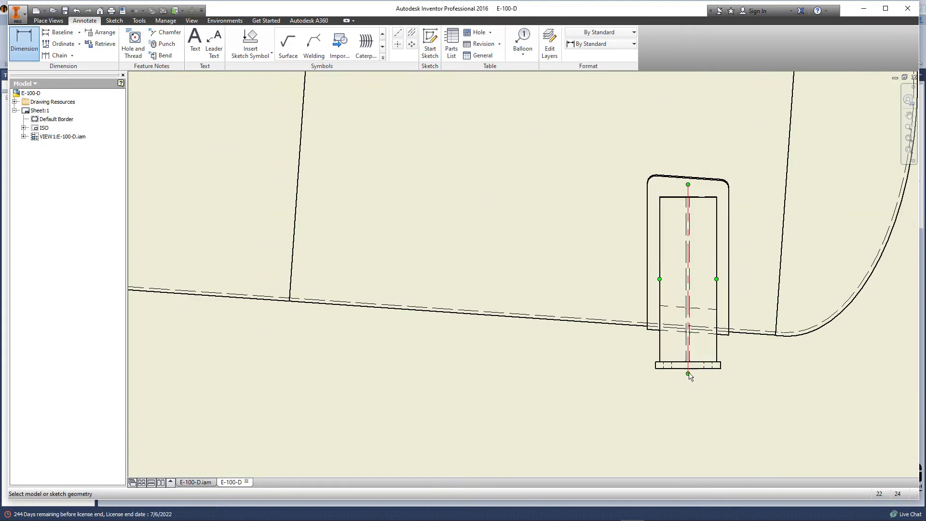
pyautogui.scroll(-6, 627, 371)
pyautogui.click(450, 417)
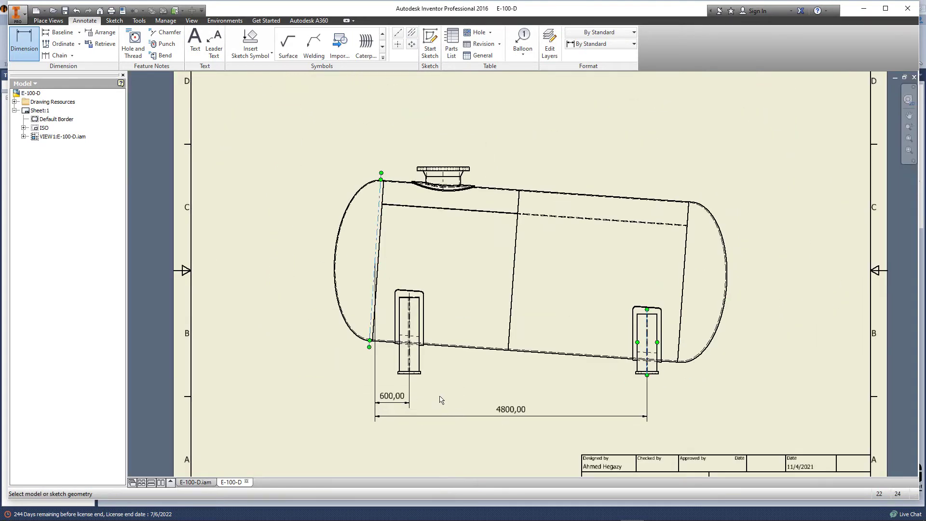
# Dimension the horizontal distance from the left head's reference centerline to nozzle N1's centerline, placed above the vessel
pyautogui.click(376, 262)
pyautogui.scroll(3, 437, 176)
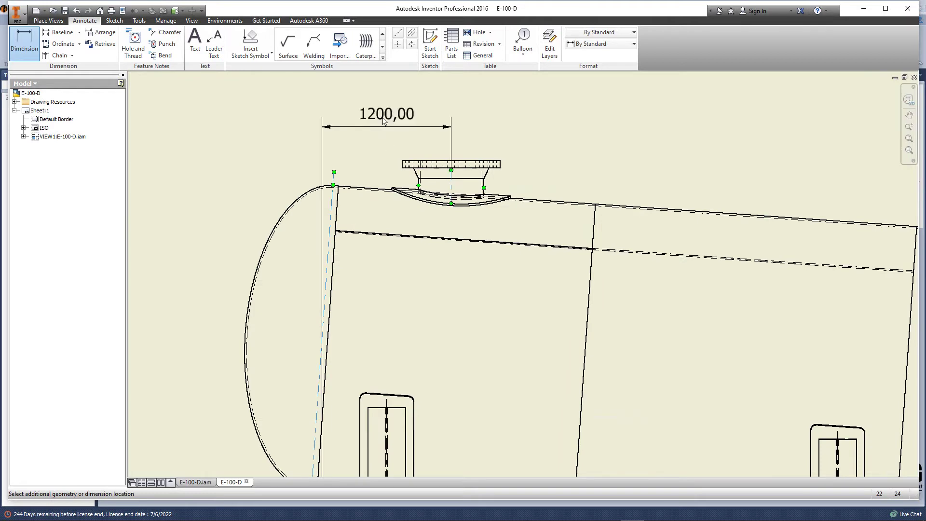
pyautogui.click(451, 170)
pyautogui.click(386, 107)
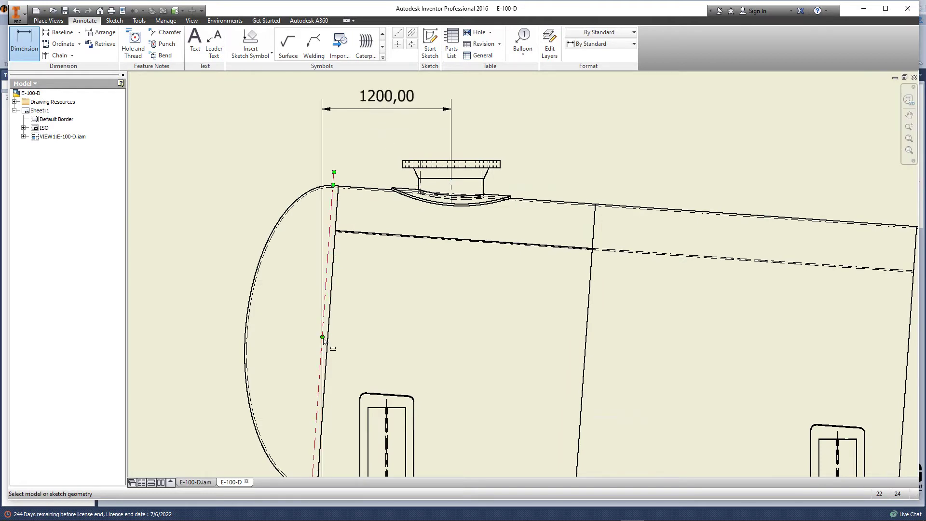
# Dimension the vertical distance from the left reference centerline's midpoint to nozzle N1's flange face, placed beside the left head
pyautogui.scroll(5, 436, 159)
pyautogui.click(432, 179)
pyautogui.scroll(-5, 419, 181)
pyautogui.click(197, 239)
pyautogui.scroll(-2, 274, 225)
pyautogui.press('Escape')
# Examine the position dimensions of nozzle N1 and both saddles in the drawing view
pyautogui.scroll(3, 336, 173)
pyautogui.scroll(-2, 332, 176)
pyautogui.moveTo(359, 176); pyautogui.dragTo(397, 142, button='middle')
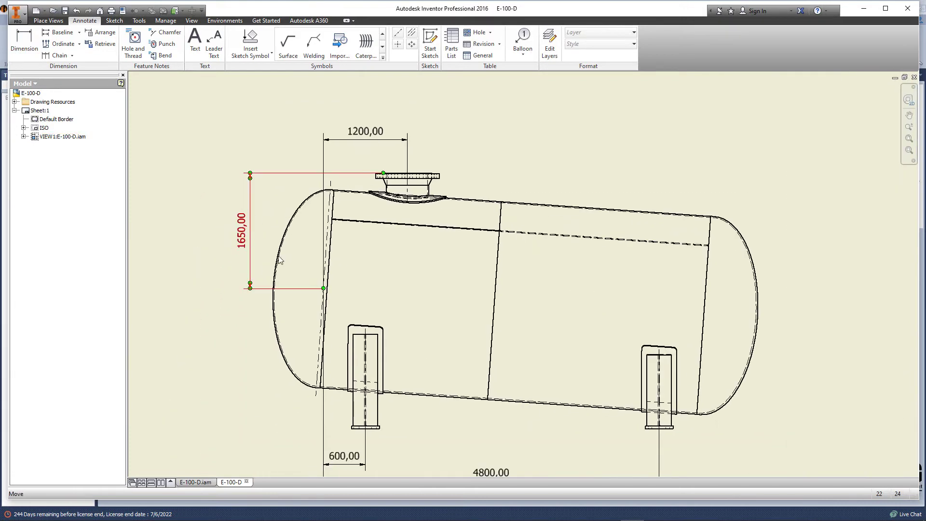
pyautogui.moveTo(335, 294); pyautogui.dragTo(334, 264, button='middle')
pyautogui.scroll(3, 598, 185)
pyautogui.scroll(-3, 598, 185)
pyautogui.scroll(3, 598, 316)
pyautogui.scroll(-3, 538, 247)
pyautogui.press('Escape')
pyautogui.moveTo(532, 230); pyautogui.dragTo(390, 237)
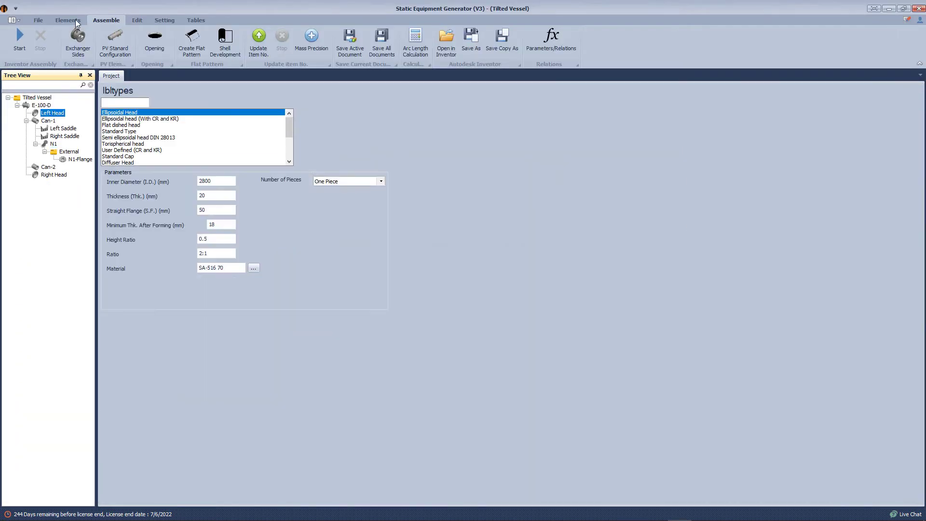
# Switch to Static Equipment Generator and add a head nozzle named N2 to the Left Head
pyautogui.click(75, 19)
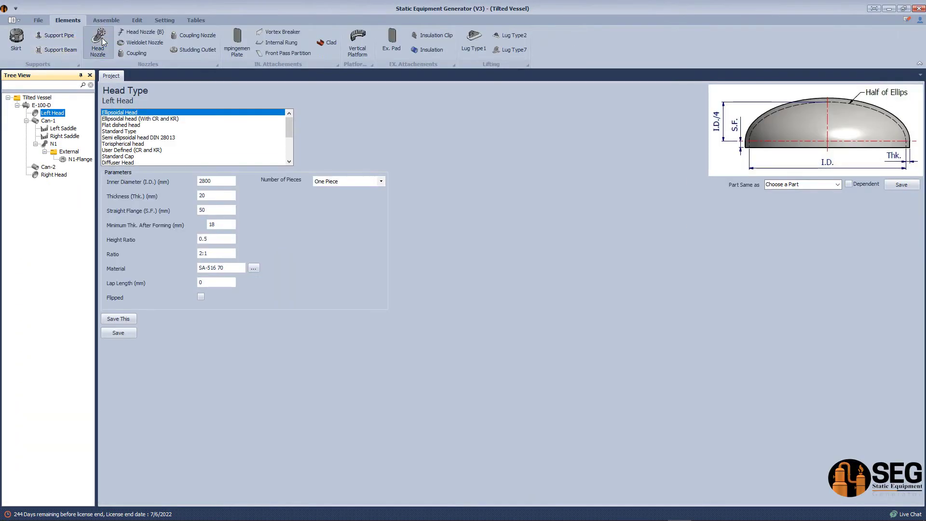
pyautogui.click(99, 39)
pyautogui.write('N2')
pyautogui.press('Return')
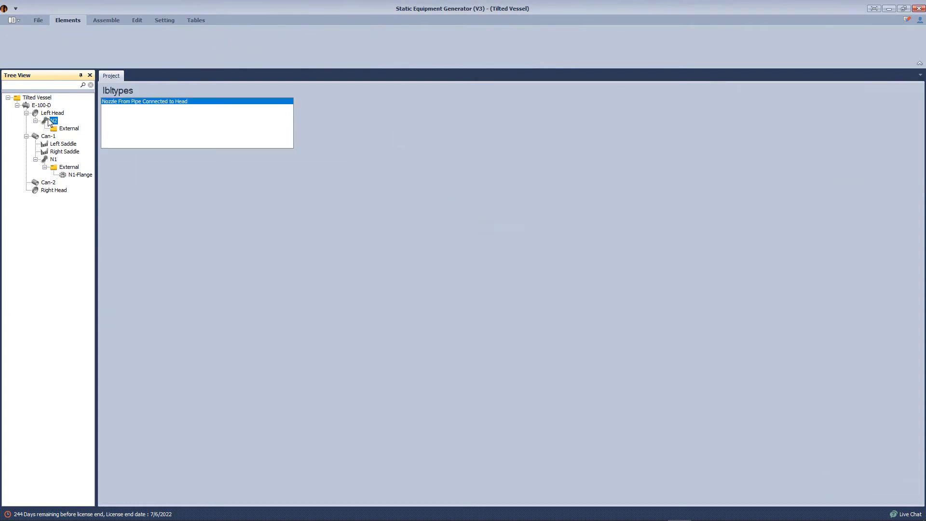
# Configure N2 with size 12, schedule 60, a re-pad, 750 mm centerline offset and 86 tilted angle, and save it
pyautogui.click(190, 175)
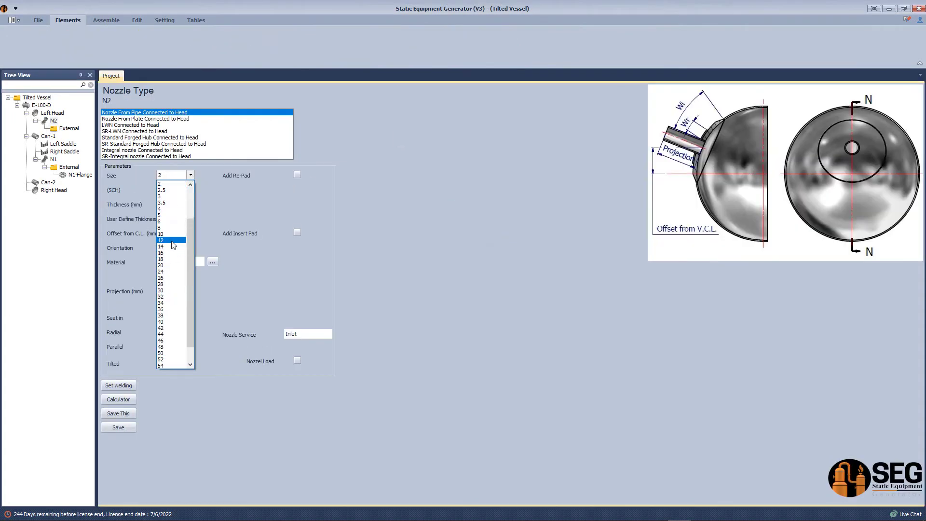
pyautogui.click(173, 240)
pyautogui.click(190, 190)
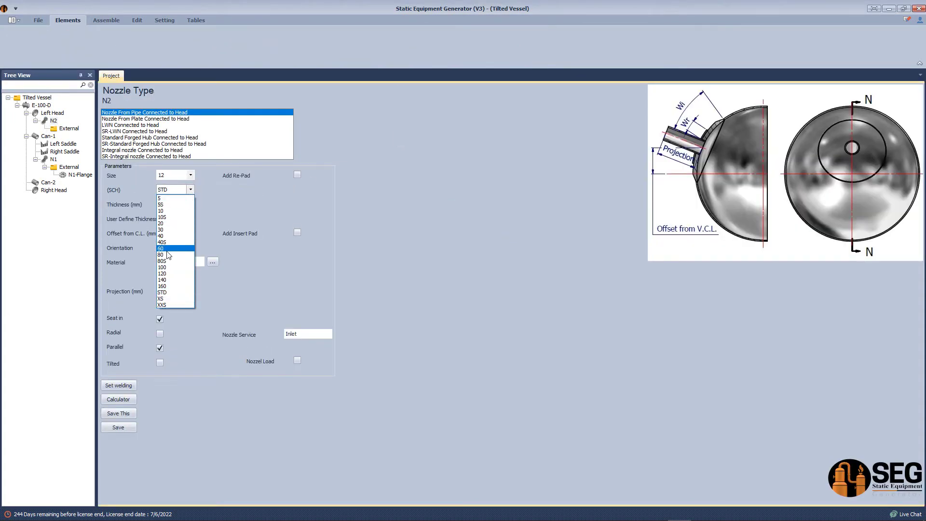
pyautogui.click(167, 251)
pyautogui.click(297, 174)
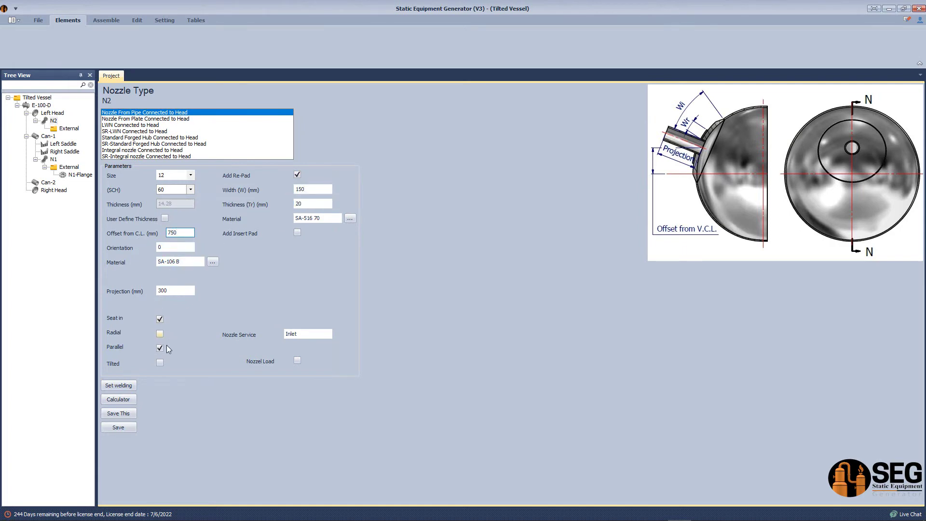
pyautogui.click(160, 362)
pyautogui.click(172, 377)
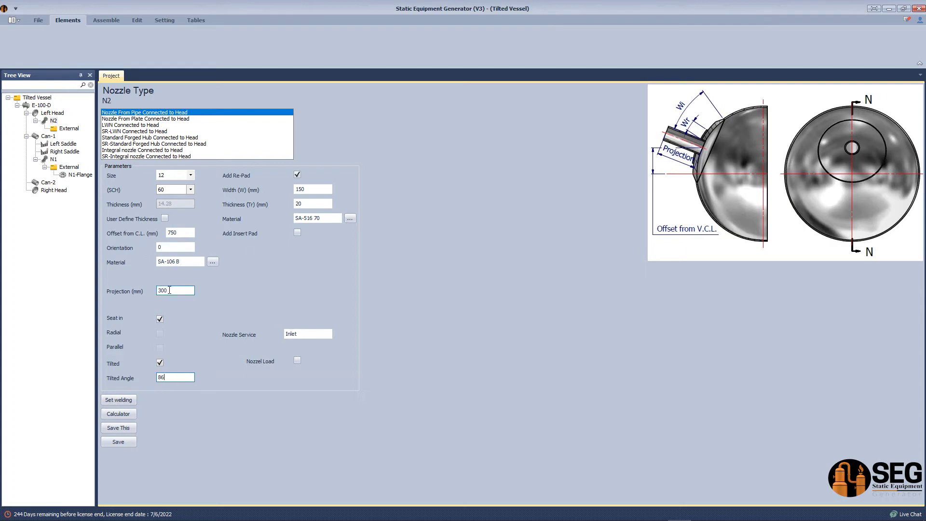
pyautogui.click(133, 441)
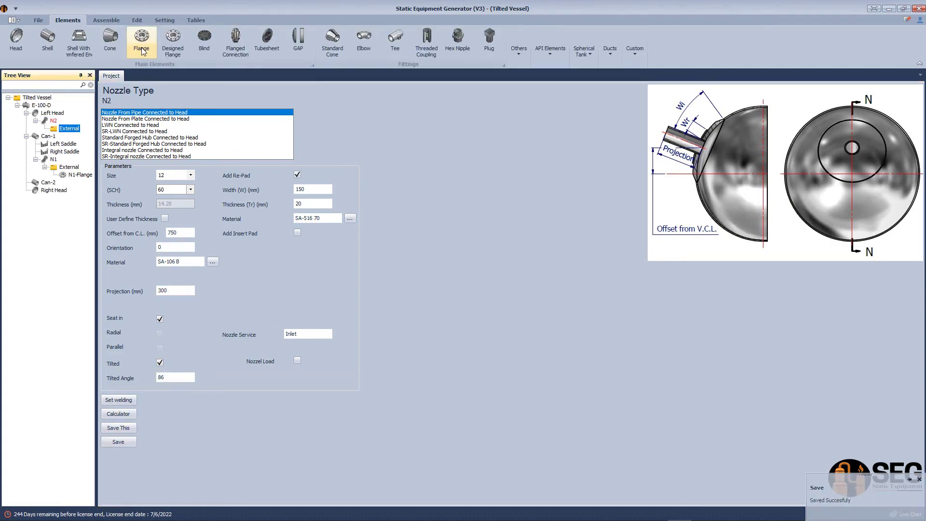
# Add N2-Flange to nozzle N2 as WN-RF ASME B16.5 with rating 300, size 12 and pipe schedule 60, and save it
pyautogui.click(142, 43)
pyautogui.write('N2-Flange')
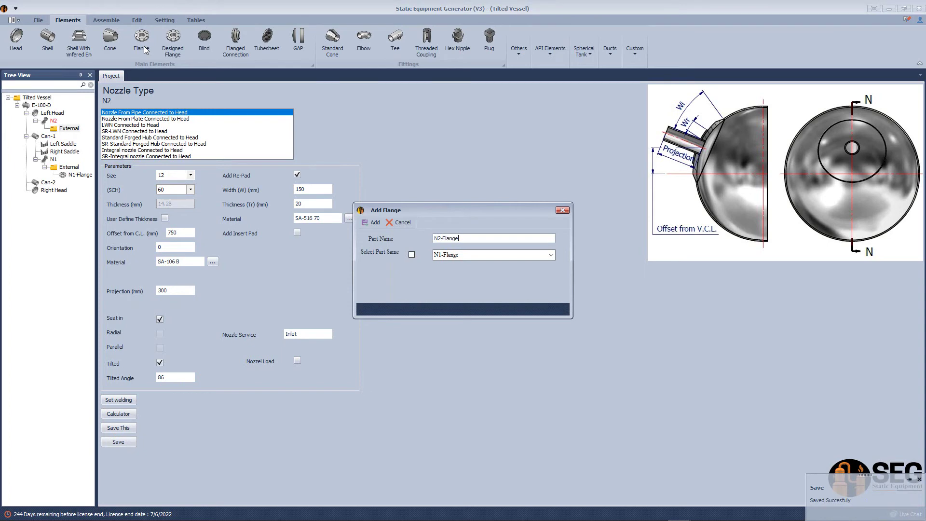
pyautogui.press('Return')
pyautogui.click(82, 137)
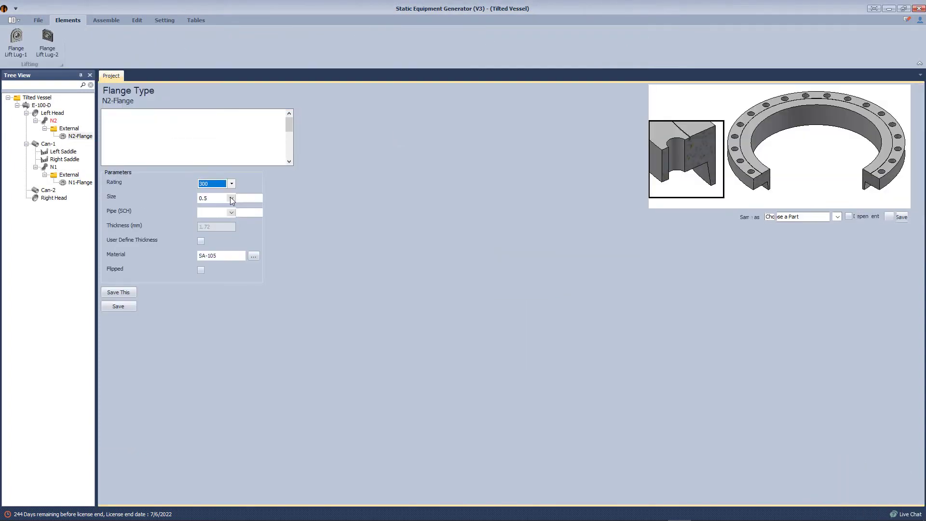
pyautogui.click(230, 213)
pyautogui.click(217, 274)
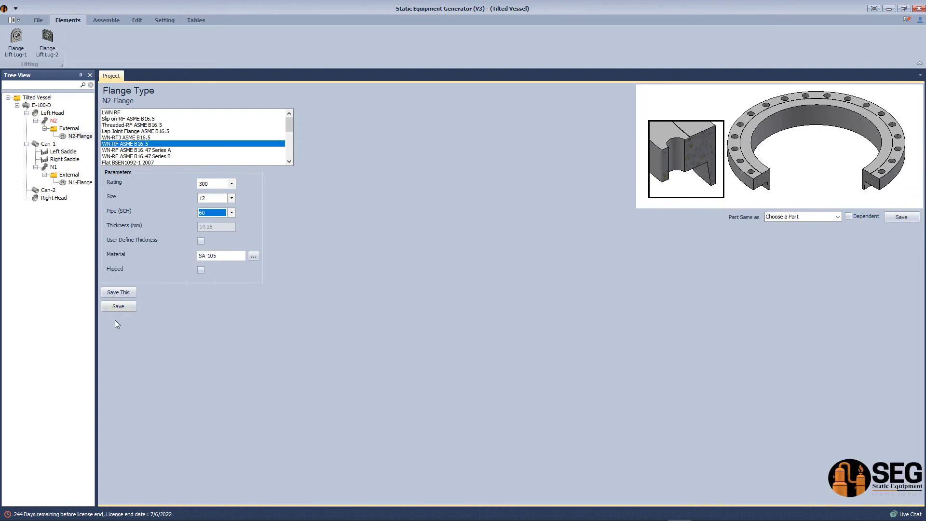
pyautogui.click(118, 306)
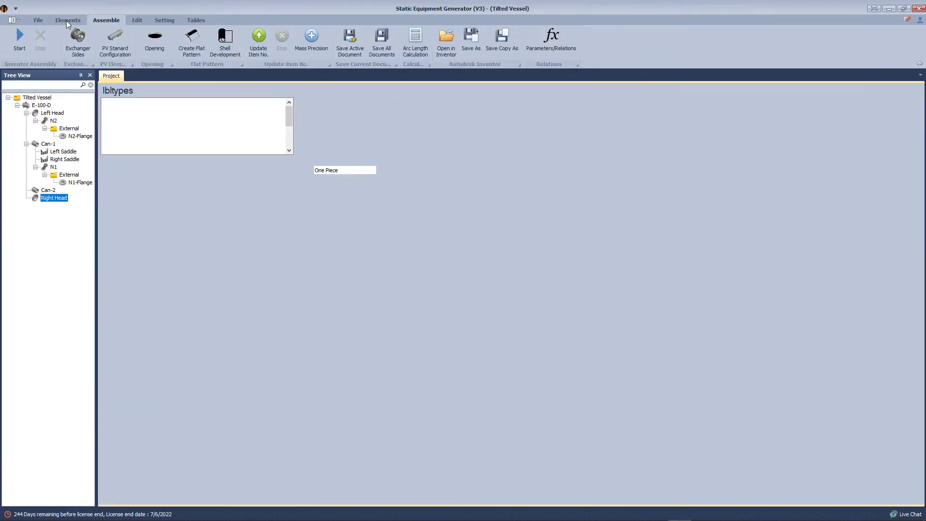
# Add a head nozzle named N3 to the Right Head
pyautogui.click(66, 21)
pyautogui.click(103, 50)
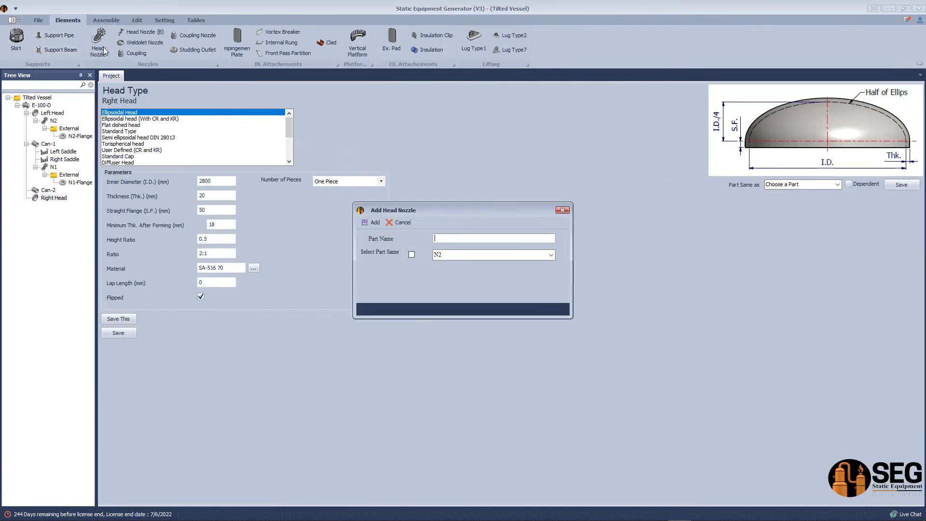
pyautogui.click(368, 225)
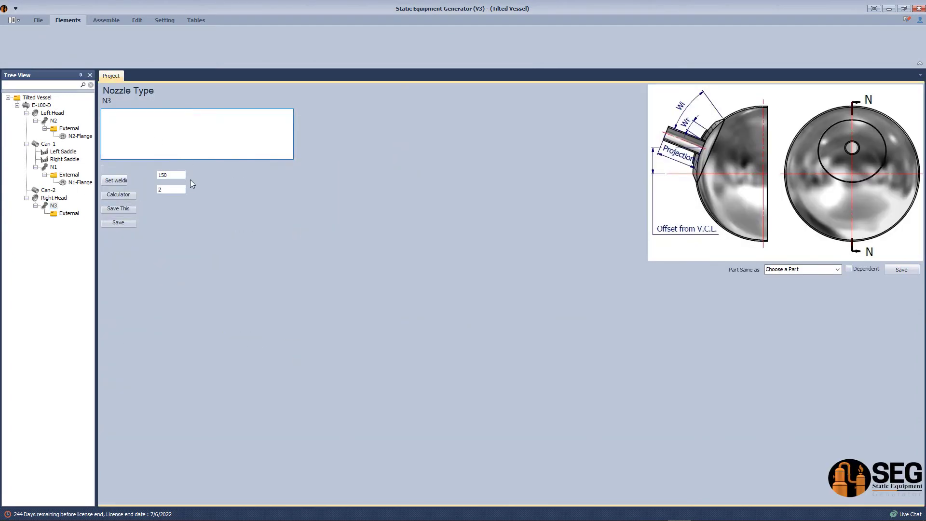
# Configure N3 as LWN, rating 300, size 2, with 1300 mm offset, 180 orientation, 184 tilted angle and 250 mm projection, and save it
pyautogui.click(190, 177)
pyautogui.click(190, 190)
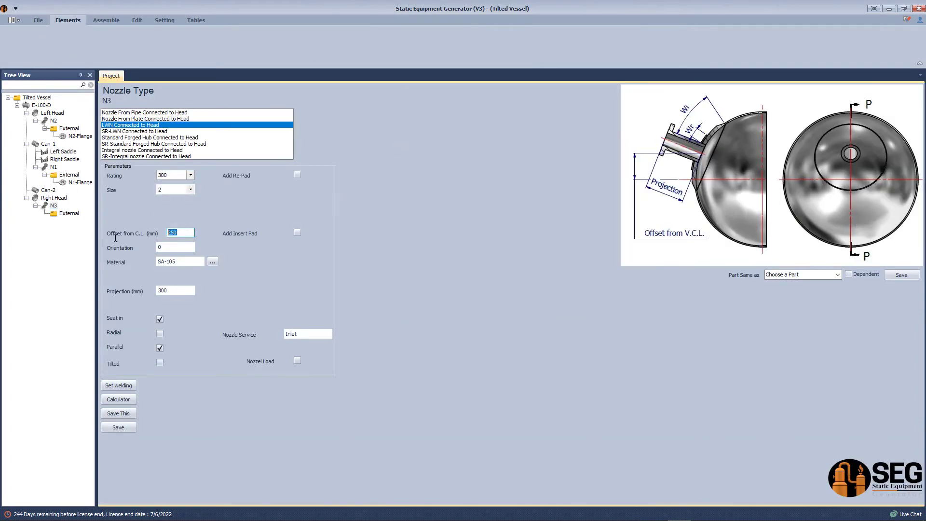
pyautogui.write('180')
pyautogui.click(160, 362)
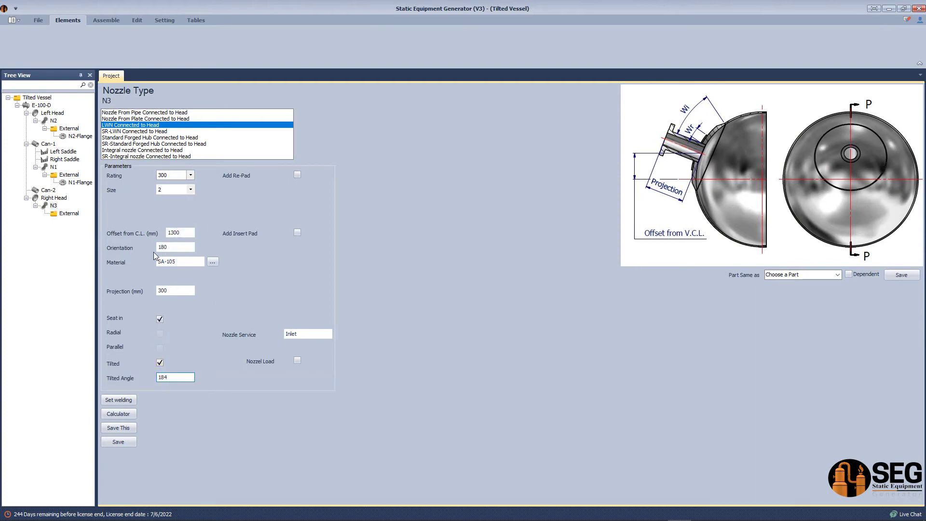
pyautogui.doubleClick(168, 291)
pyautogui.write('250')
pyautogui.click(119, 441)
# Start the Inventor assembly to generate the added nozzles, and inspect nozzle N3 under the right head
pyautogui.click(107, 20)
pyautogui.click(22, 36)
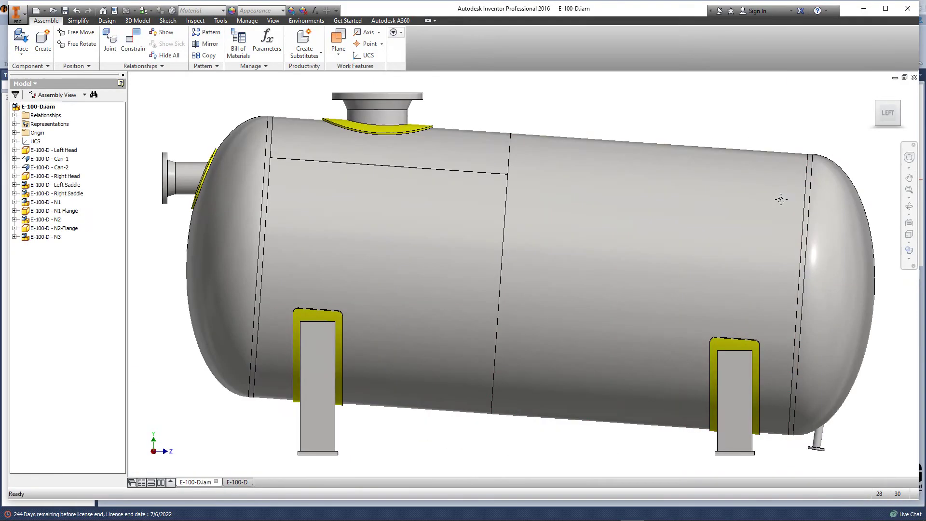
pyautogui.scroll(-3, 828, 445)
pyautogui.scroll(3, 803, 415)
pyautogui.scroll(-3, 757, 424)
pyautogui.scroll(1, 756, 424)
# Check nozzle N3 in the E-100-D drawing, and set its tilted angle to 176 in Static Equipment Generator and save it
pyautogui.click(240, 485)
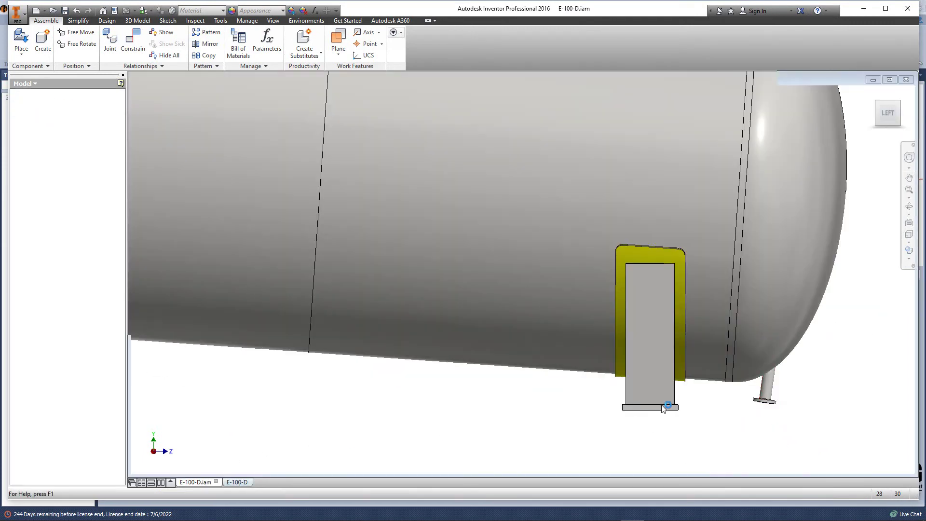
pyautogui.scroll(-4, 722, 322)
pyautogui.click(24, 43)
pyautogui.scroll(-4, 695, 386)
pyautogui.press('d')
pyautogui.scroll(2, 654, 368)
pyautogui.click(656, 343)
pyautogui.scroll(-3, 655, 343)
pyautogui.click(233, 375)
pyautogui.scroll(-3, 384, 349)
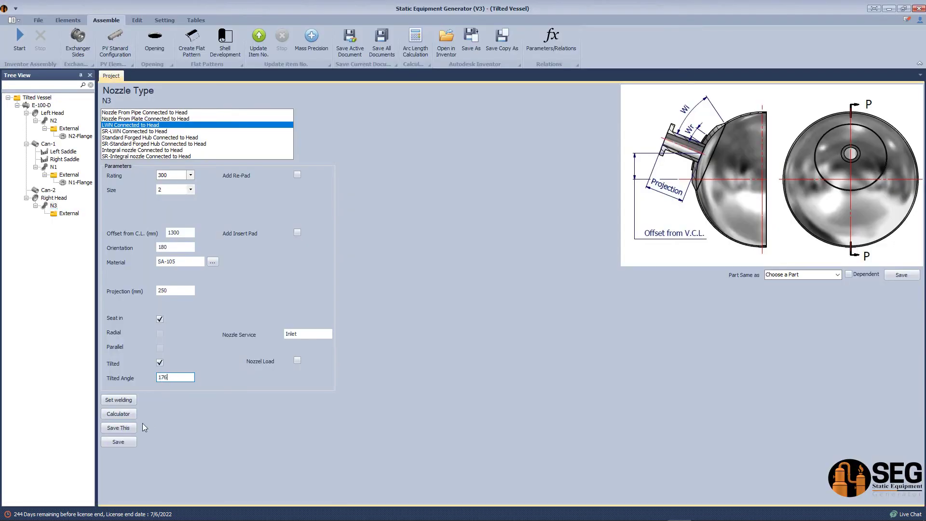
pyautogui.click(119, 442)
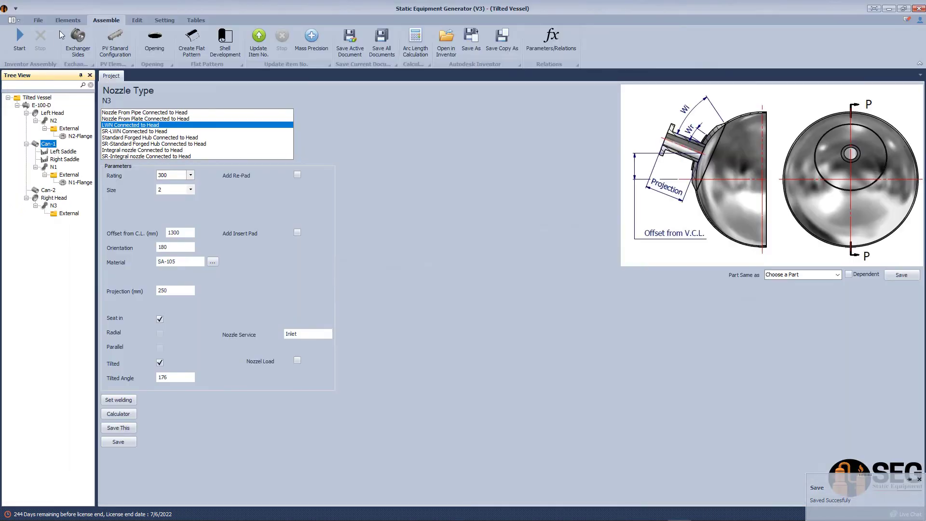
# Add a shell nozzle named N4 to Can-1
pyautogui.click(67, 20)
pyautogui.click(241, 41)
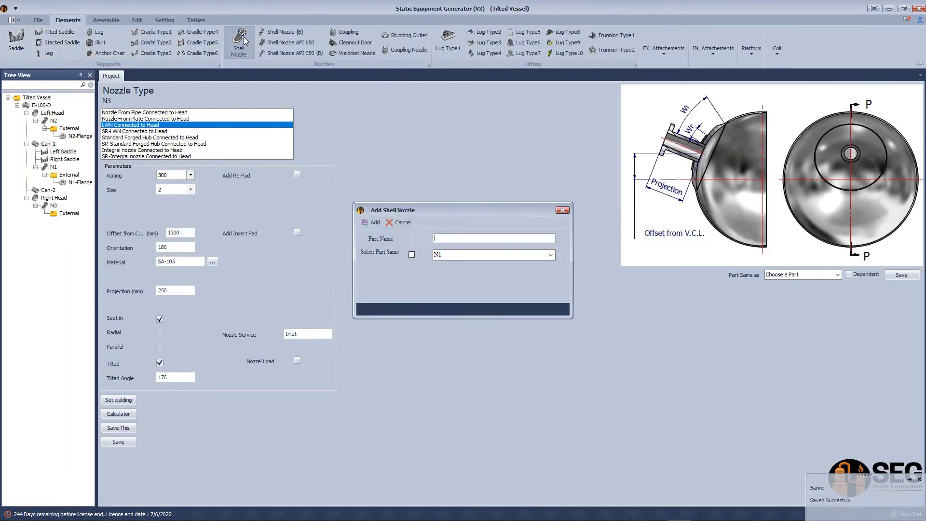
pyautogui.click(372, 222)
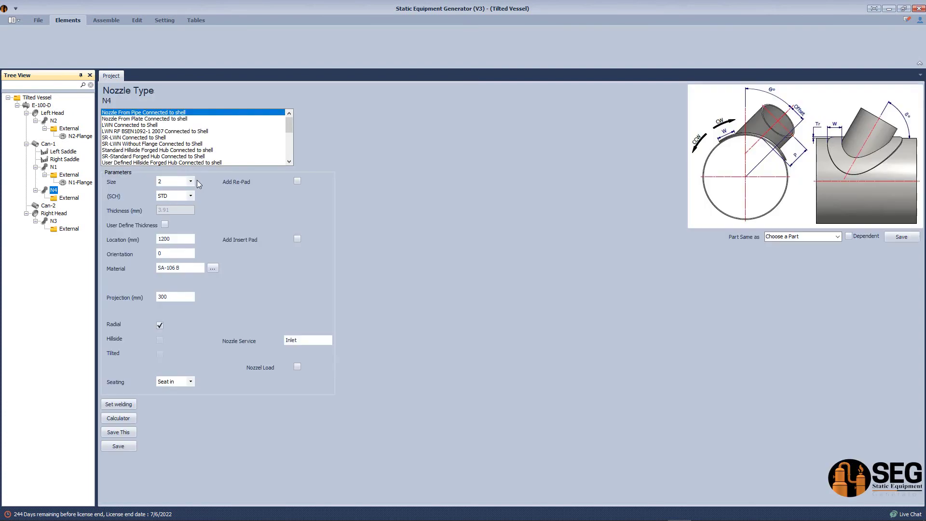
# Configure N4 as a hillside nozzle with size 10, schedule 40, location 3500 mm and a 300 mm CW offset, and save it
pyautogui.click(191, 181)
pyautogui.click(172, 239)
pyautogui.click(190, 196)
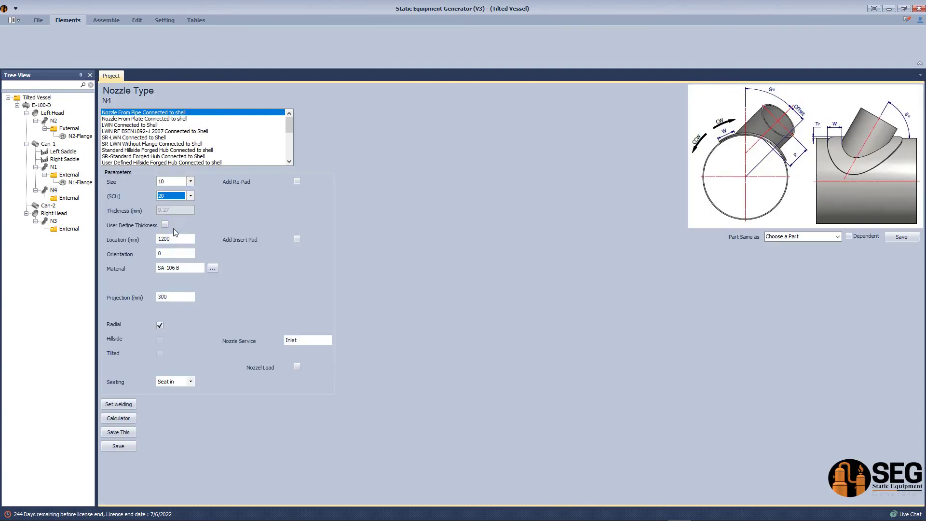
pyautogui.click(176, 242)
pyautogui.write('3500')
pyautogui.click(160, 339)
pyautogui.click(170, 254)
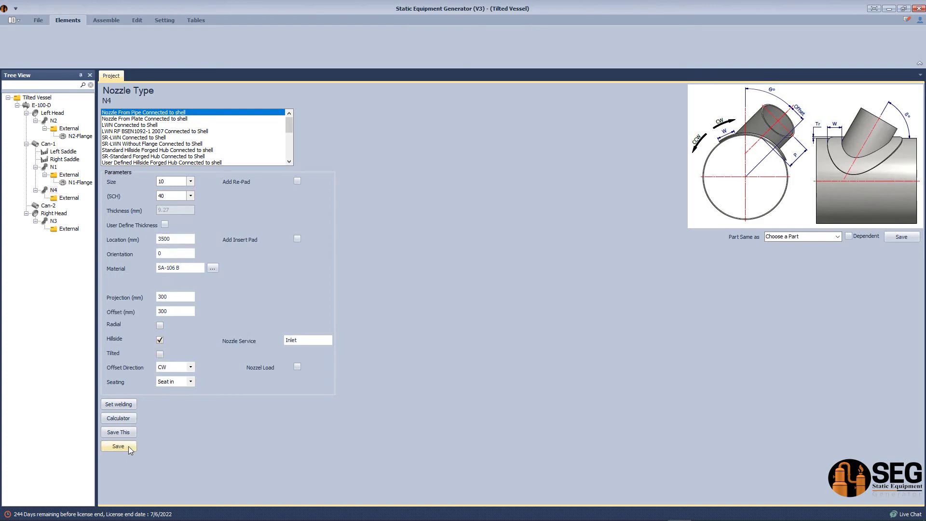
pyautogui.click(129, 449)
# Add N4-Flange to nozzle N4 as a WN-RF ASME B16.5 flange and set its rating, size and pipe schedule
pyautogui.click(143, 45)
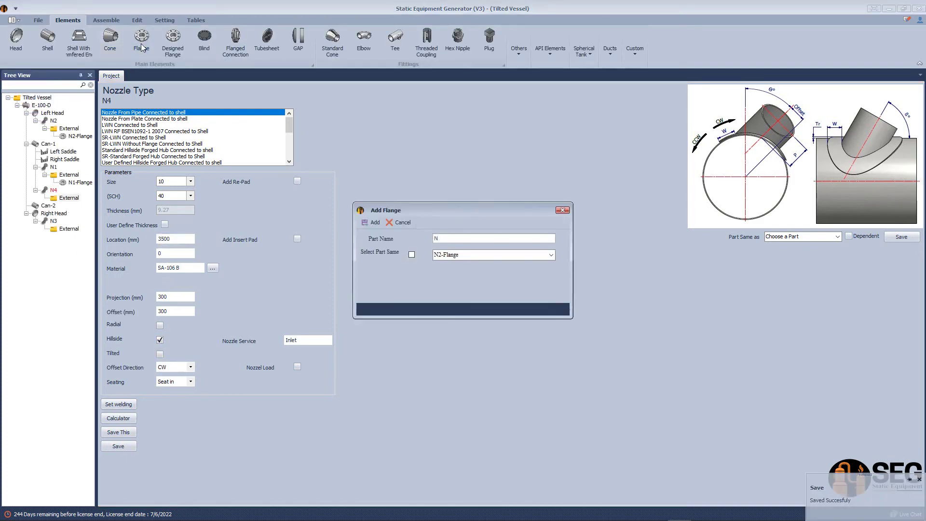
pyautogui.write('N4-Flange')
pyautogui.press('Return')
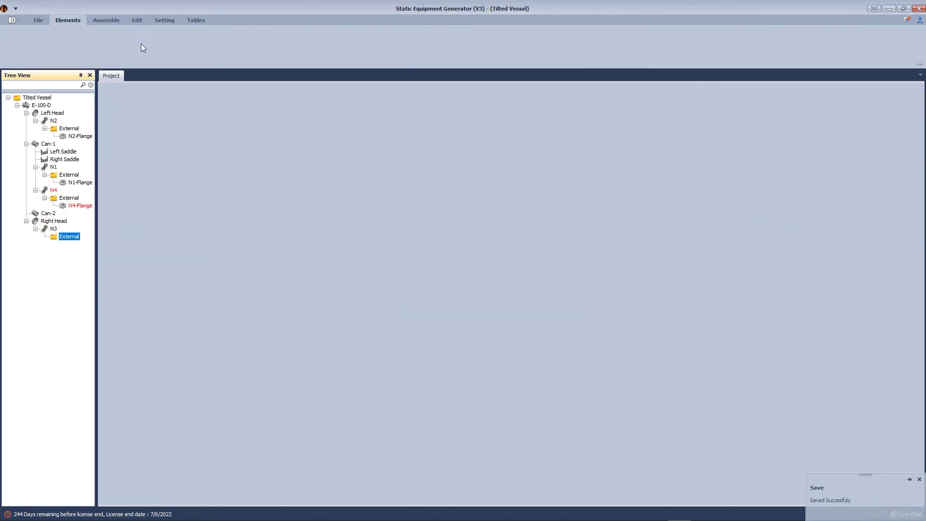
pyautogui.click(80, 207)
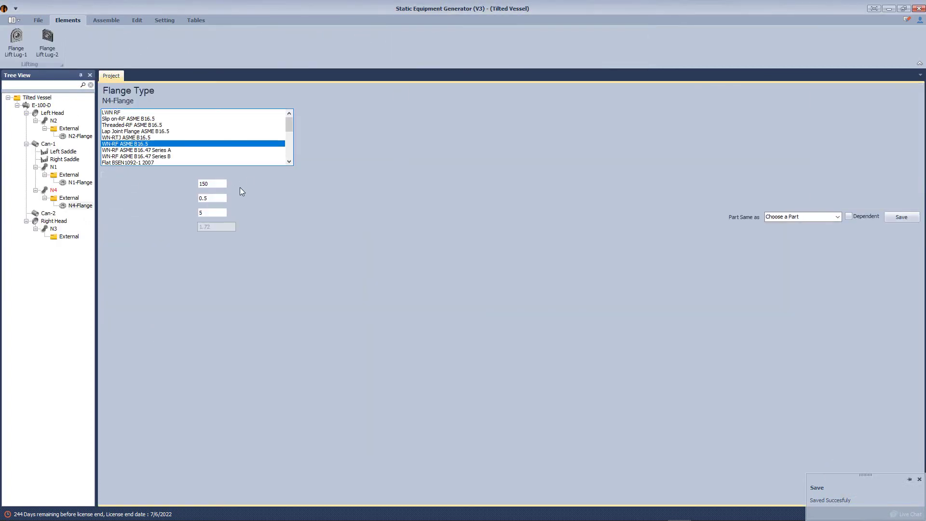
pyautogui.click(232, 183)
pyautogui.click(227, 197)
pyautogui.click(232, 198)
pyautogui.click(217, 289)
pyautogui.click(232, 212)
pyautogui.click(217, 257)
# Calculate and save N4's tilted position from a 3500 mm reference location, 90 orientation, 300 mm bottom offset and 1400 mm projection from the vessel centerline
pyautogui.click(48, 191)
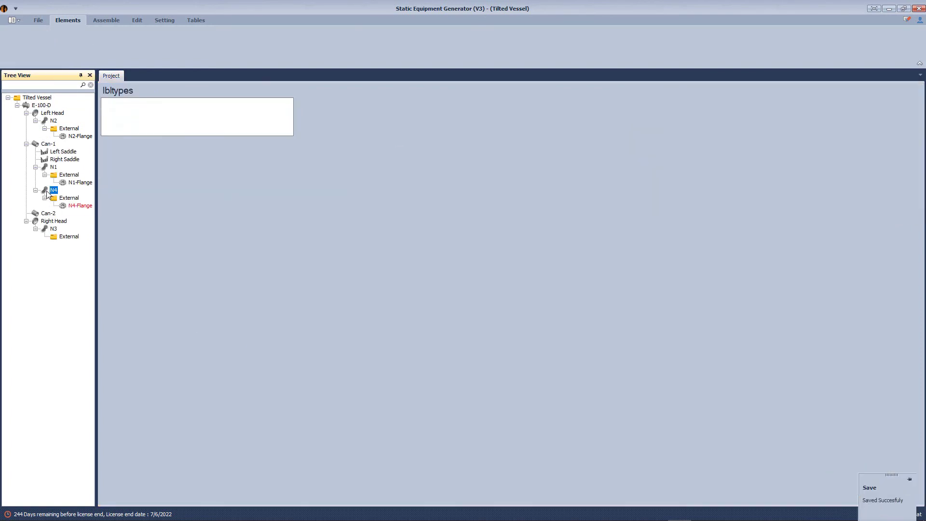
pyautogui.click(127, 419)
pyautogui.moveTo(249, 203); pyautogui.dragTo(168, 204)
pyautogui.write('3500')
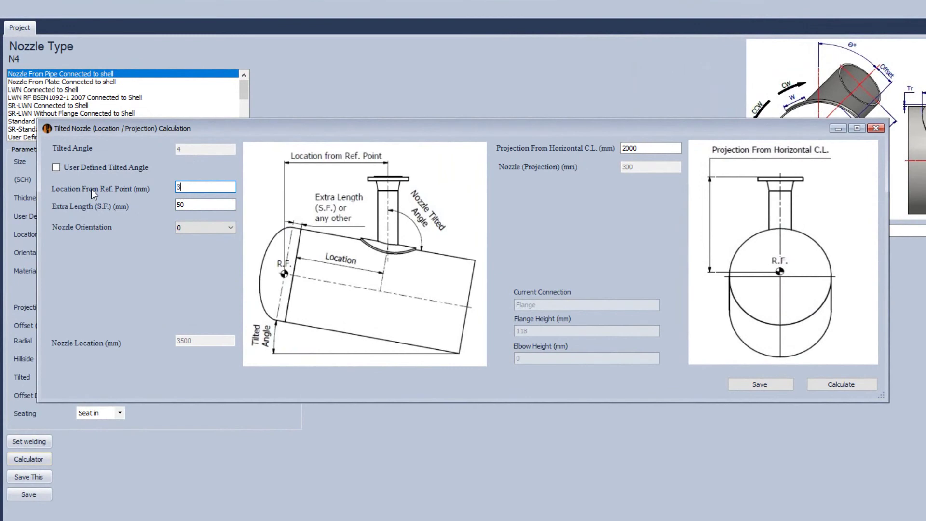
pyautogui.click(216, 227)
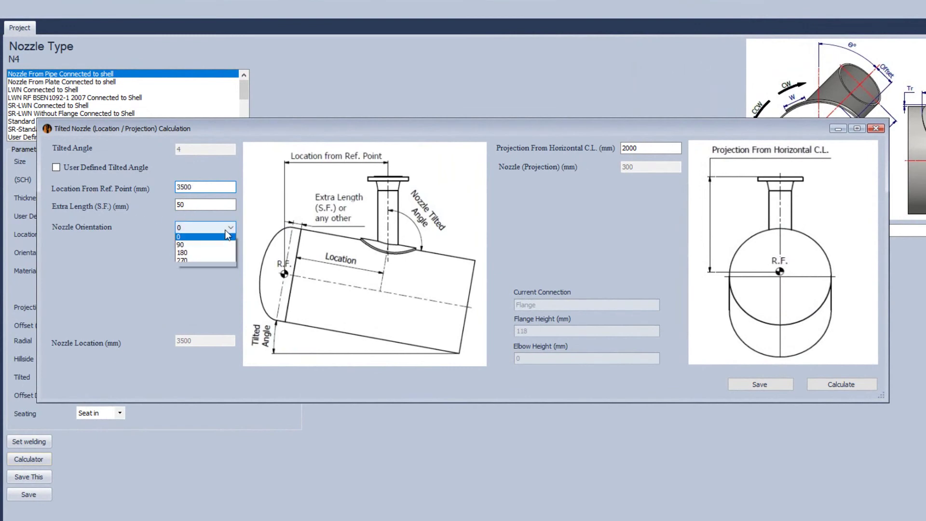
pyautogui.click(212, 241)
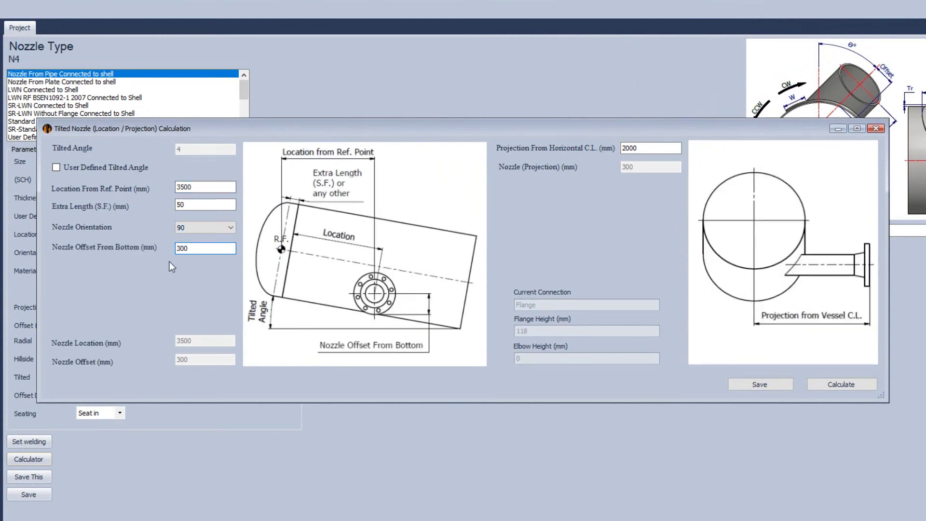
pyautogui.write('1400')
pyautogui.click(841, 384)
pyautogui.click(762, 384)
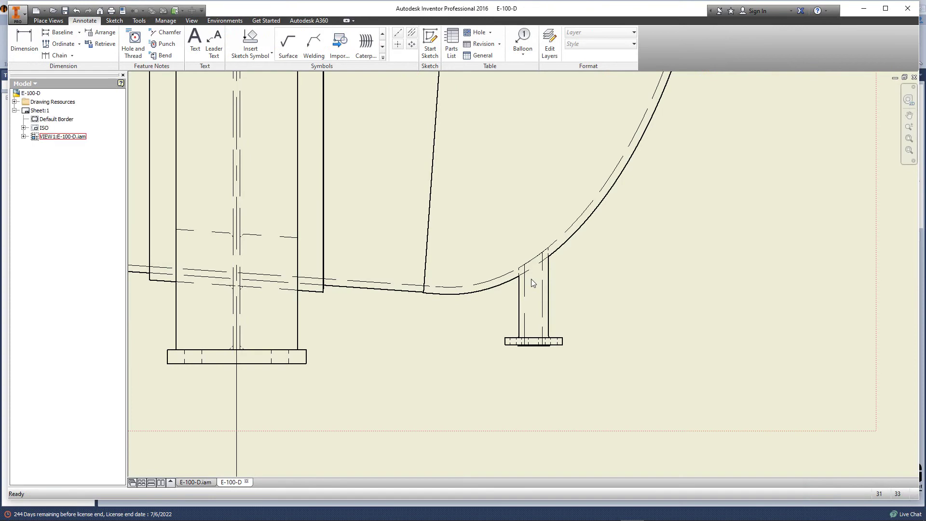
# Add a center mark to nozzle N4's flange in the front view
pyautogui.scroll(-2, 490, 265)
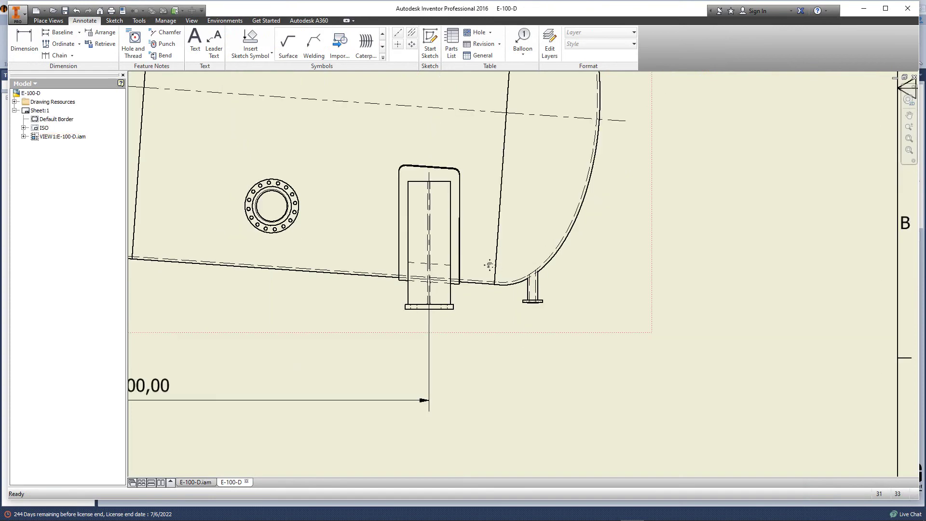
pyautogui.moveTo(488, 265); pyautogui.dragTo(598, 350, button='middle')
pyautogui.scroll(-2, 598, 350)
pyautogui.moveTo(433, 308); pyautogui.dragTo(457, 320, button='middle')
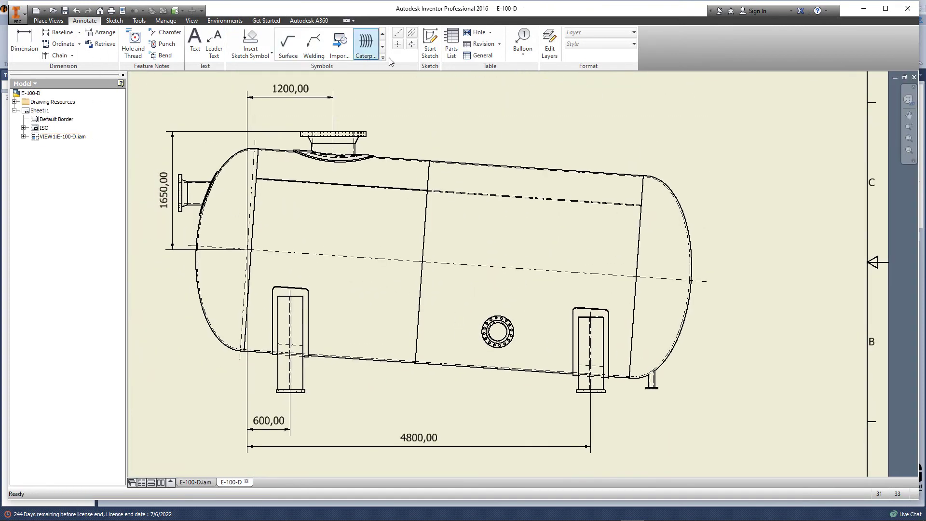
pyautogui.scroll(5, 512, 323)
pyautogui.click(504, 318)
pyautogui.scroll(-3, 511, 287)
pyautogui.moveTo(492, 206); pyautogui.dragTo(521, 225, button='middle')
pyautogui.rightClick(522, 229)
pyautogui.click(512, 323)
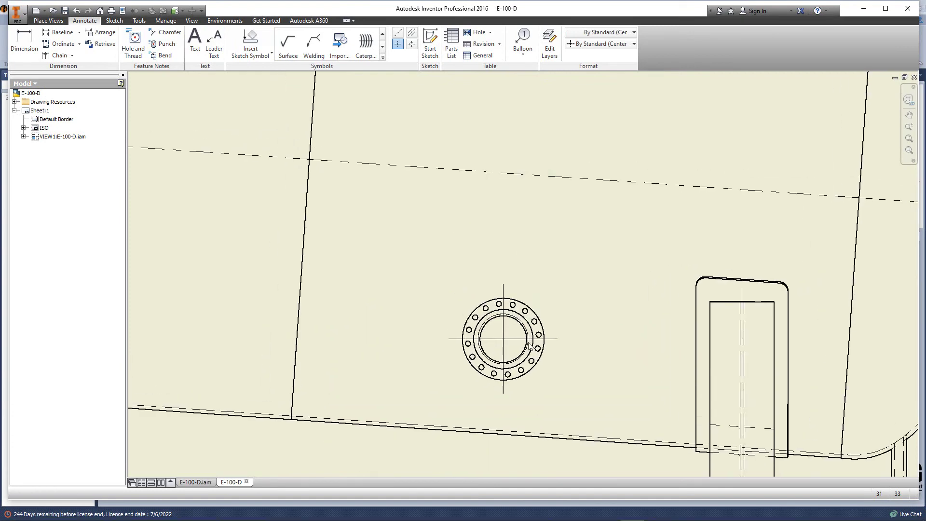
# Start a sketch on the front view and project N4's circle and the shell's lower inner edge into it
pyautogui.press('s')
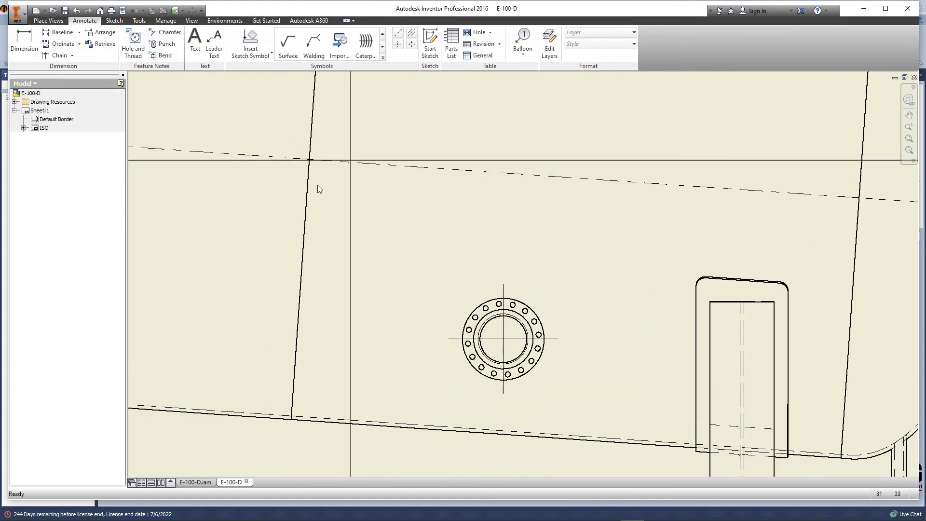
pyautogui.click(185, 43)
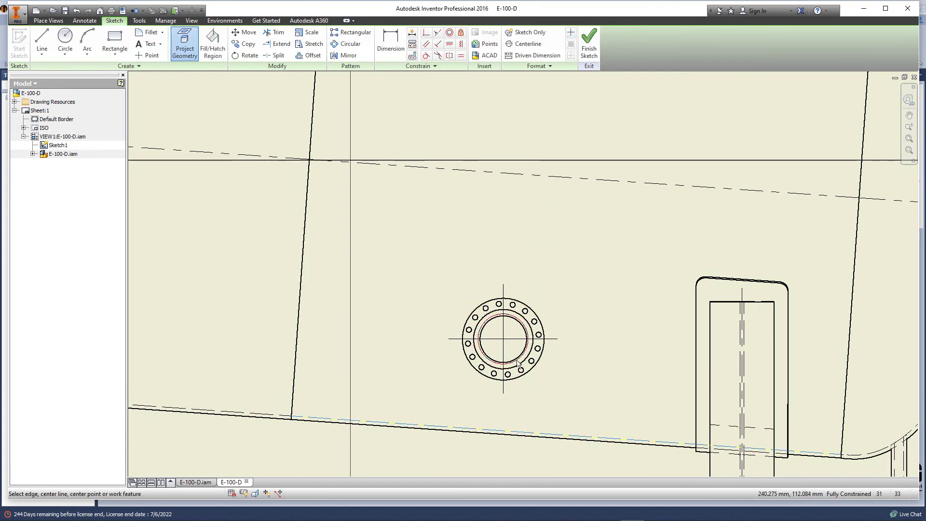
pyautogui.rightClick(581, 288)
pyautogui.click(610, 290)
# Sketch a vertical line about 702 mm long from N4's center down past the bottom of the shell
pyautogui.click(42, 42)
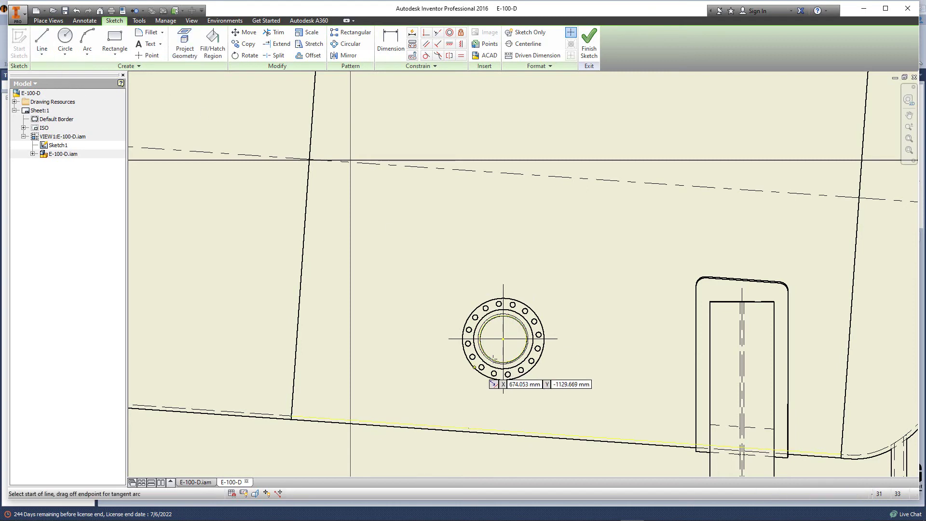
pyautogui.click(503, 339)
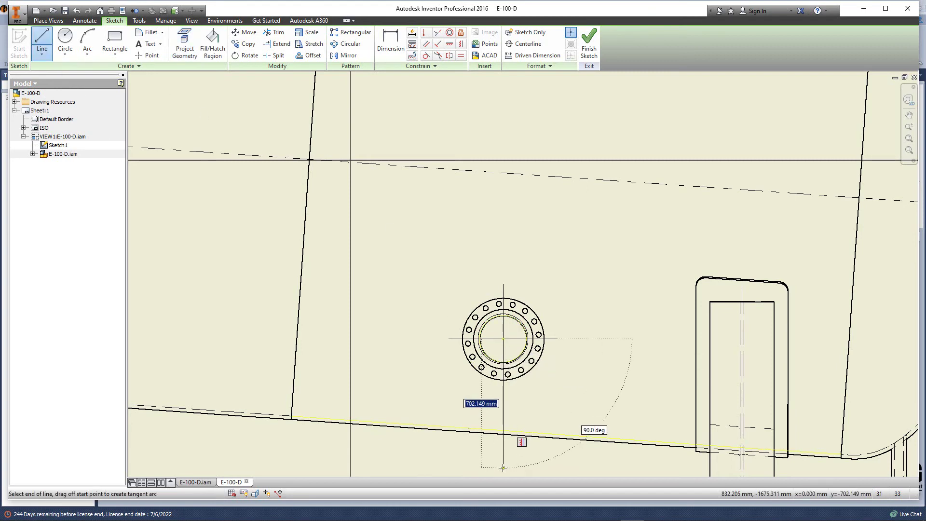
pyautogui.click(502, 468)
pyautogui.rightClick(503, 458)
pyautogui.click(467, 458)
pyautogui.click(504, 449)
pyautogui.rightClick(579, 364)
pyautogui.click(608, 364)
# Trim the vertical line where it overruns the shell's lower inner edge and finish the sketch
pyautogui.rightClick(598, 298)
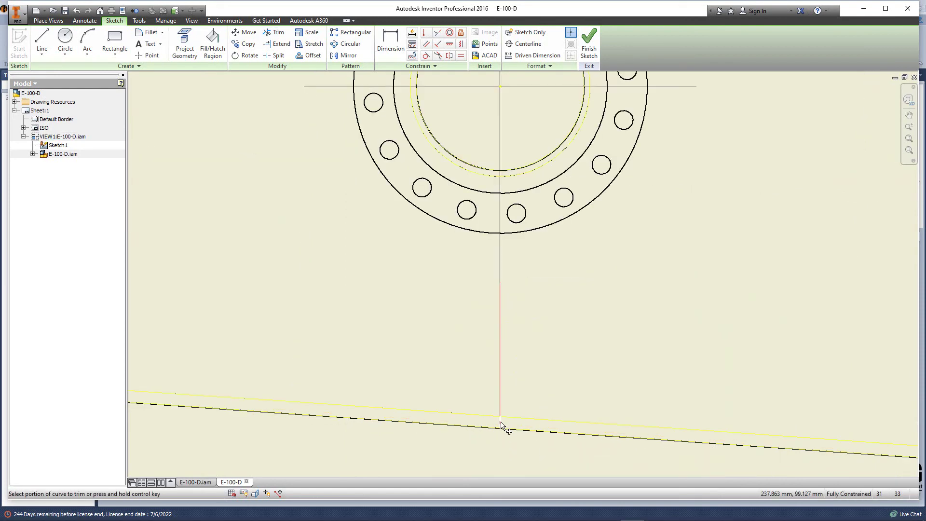
pyautogui.click(501, 424)
pyautogui.rightClick(607, 305)
pyautogui.click(633, 308)
pyautogui.rightClick(662, 272)
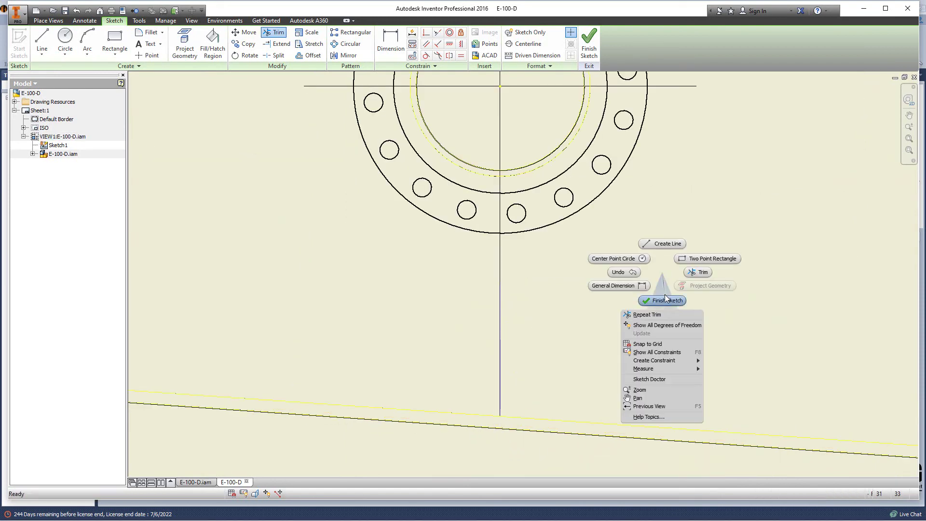
pyautogui.click(666, 298)
# Dimension the vertical distance from N4's center to the shell's inner bottom using the sketched line
pyautogui.press('d')
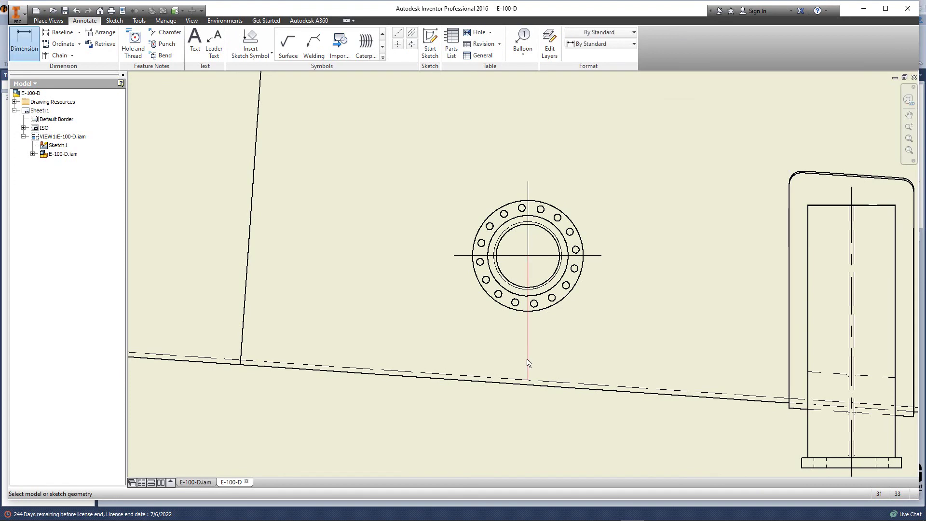
pyautogui.click(526, 360)
pyautogui.click(694, 323)
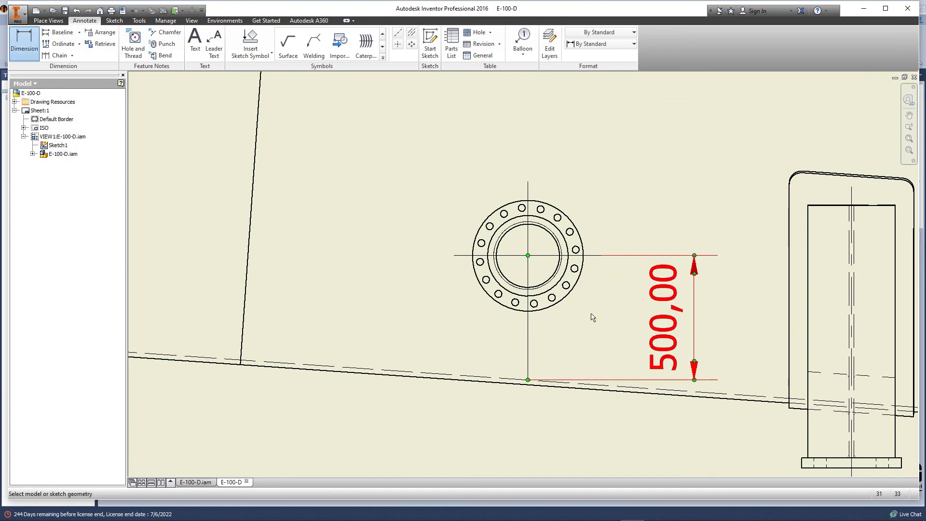
# Dimension the horizontal distance from the reference point on the vessel centerline at the left head to N4's center
pyautogui.scroll(-3, 608, 319)
pyautogui.scroll(-3, 562, 269)
pyautogui.scroll(4, 381, 219)
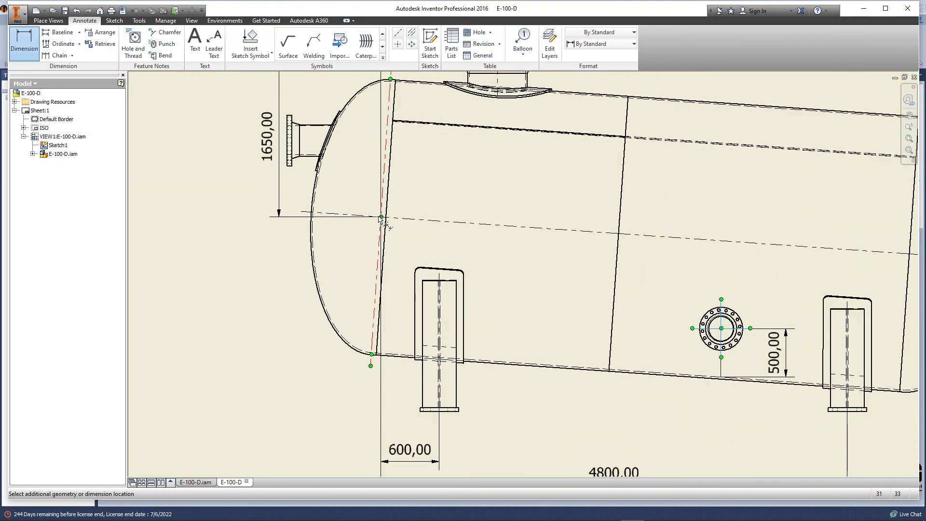
pyautogui.click(383, 220)
pyautogui.scroll(-3, 384, 220)
pyautogui.scroll(3, 482, 231)
pyautogui.click(537, 233)
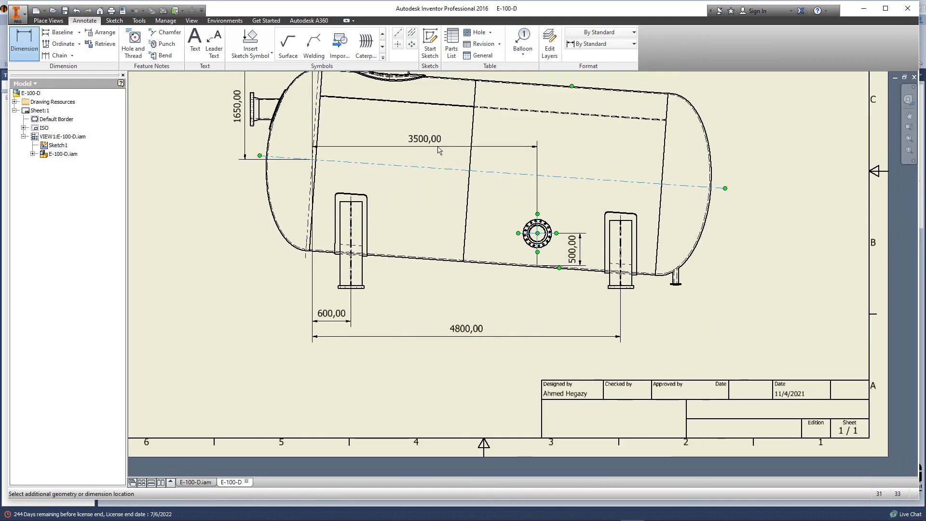
pyautogui.click(569, 142)
pyautogui.press('Escape')
# Move the front view left on the sheet and create a projected end view to its right
pyautogui.scroll(-5, 611, 149)
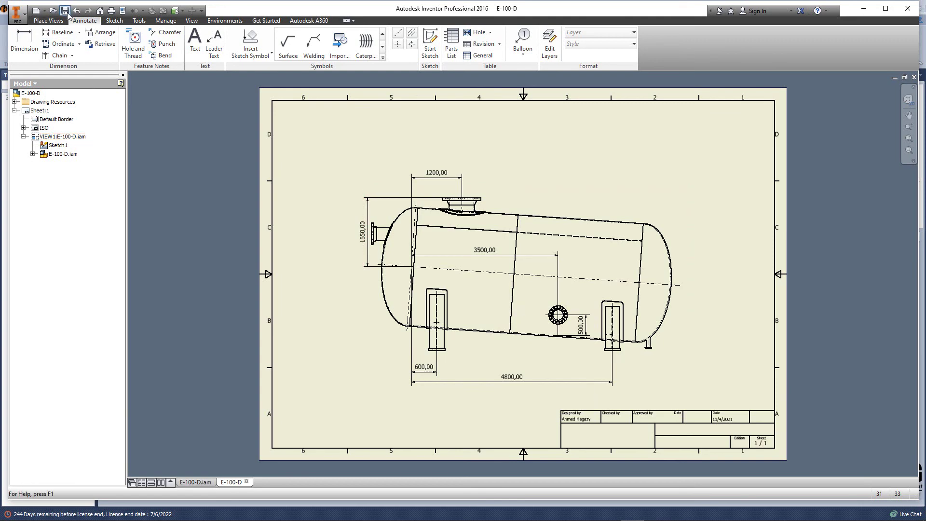
pyautogui.moveTo(368, 324); pyautogui.dragTo(300, 322)
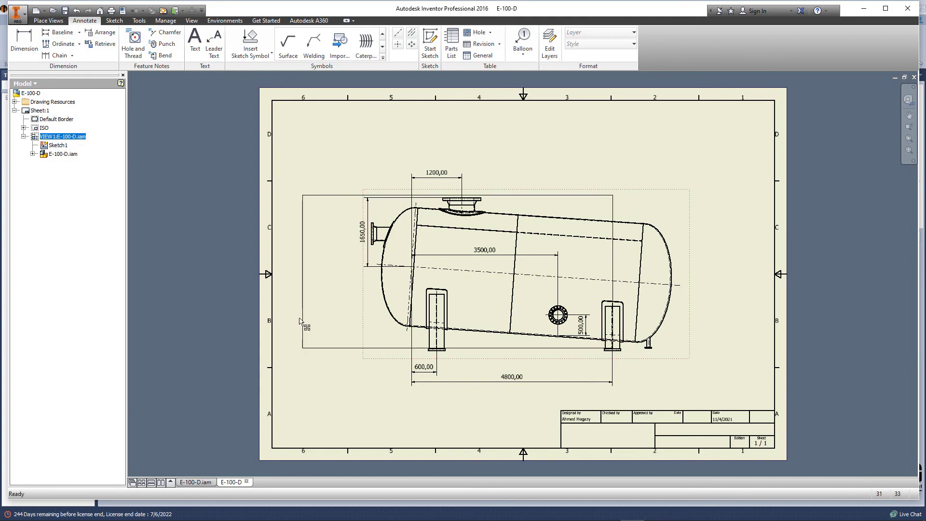
pyautogui.click(48, 20)
pyautogui.click(53, 43)
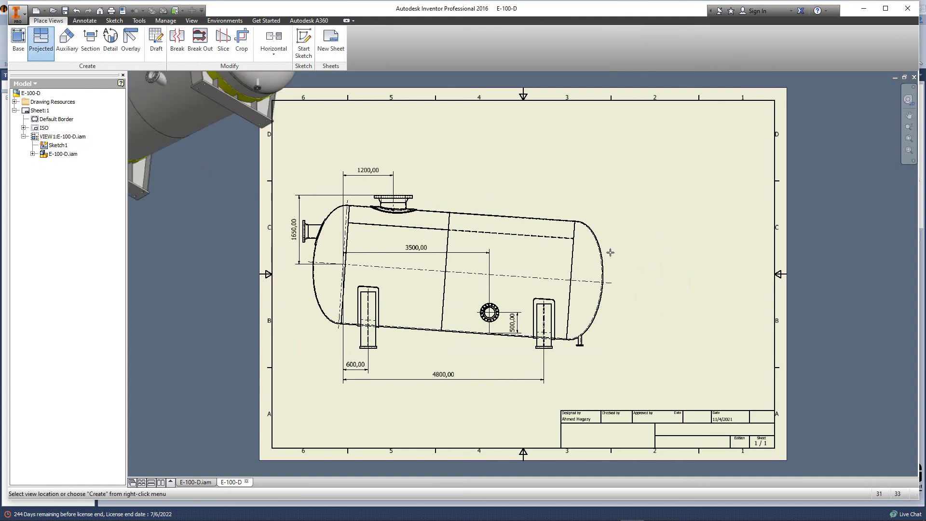
pyautogui.click(704, 272)
pyautogui.rightClick(704, 272)
pyautogui.click(677, 271)
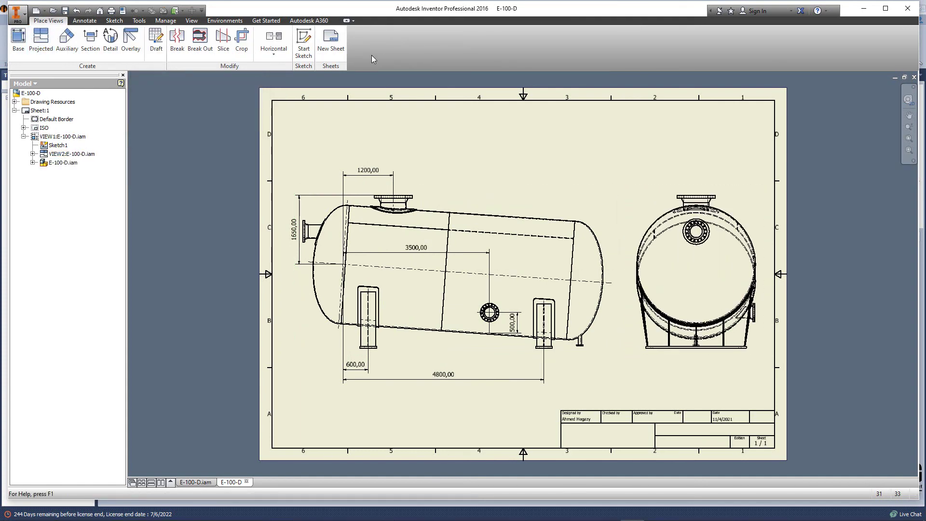
# Add a center mark to the shell in the end view and dimension horizontally from its vertical centerline to N4's flange face
pyautogui.click(85, 20)
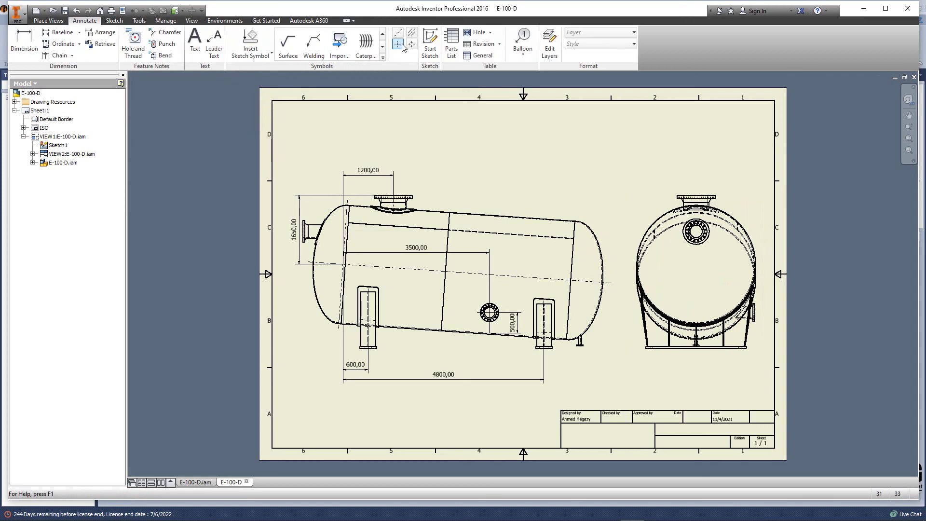
pyautogui.click(725, 229)
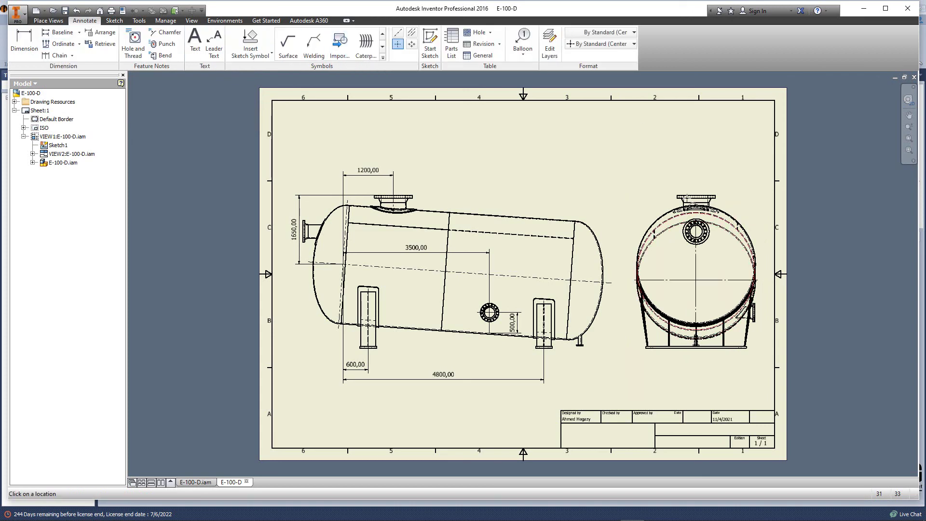
pyautogui.click(24, 41)
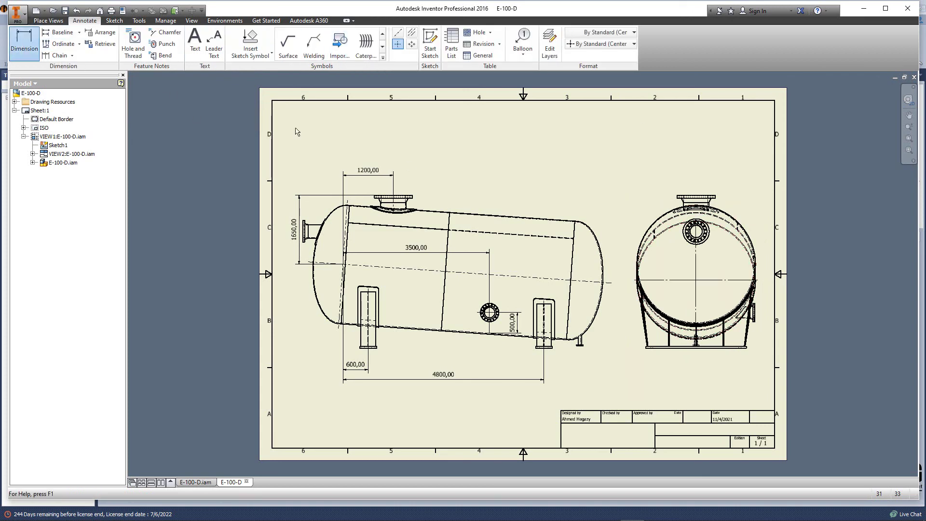
pyautogui.click(26, 57)
pyautogui.scroll(3, 728, 293)
pyautogui.click(665, 295)
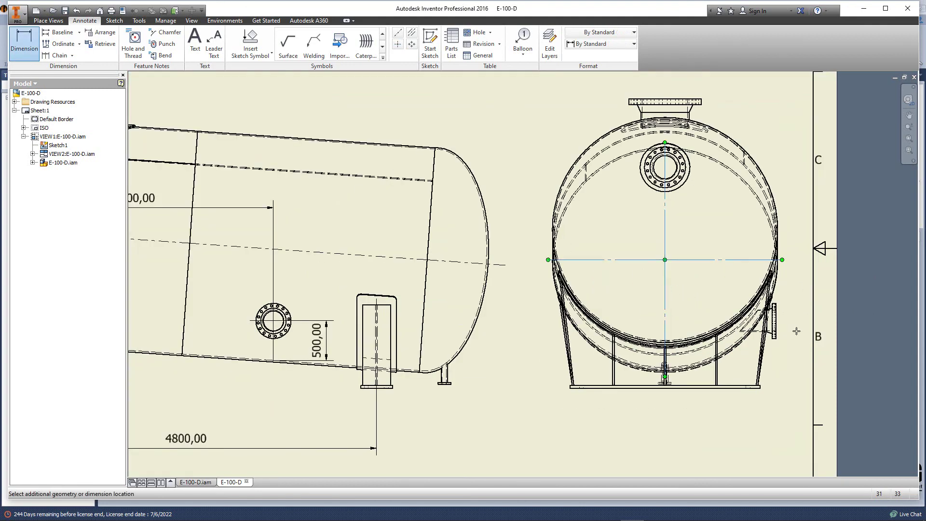
pyautogui.scroll(5, 789, 330)
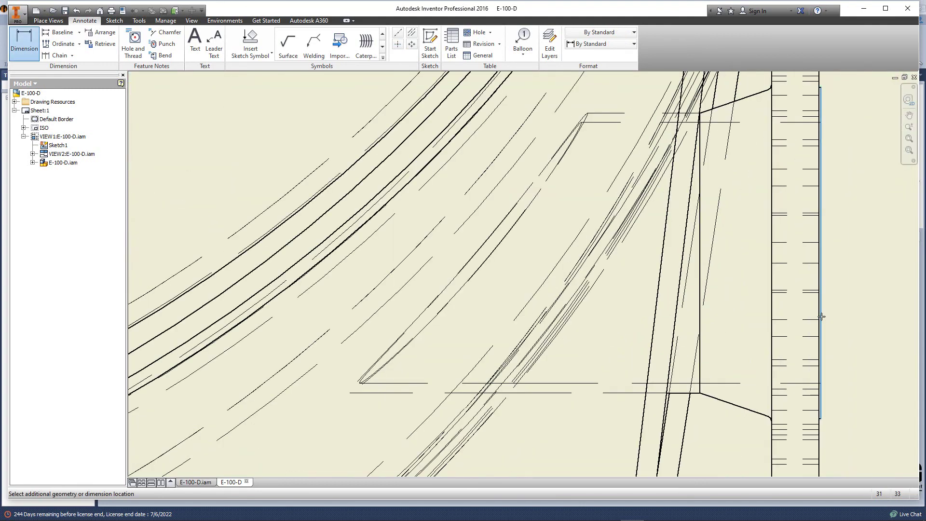
pyautogui.click(821, 319)
pyautogui.scroll(-5, 822, 319)
pyautogui.moveTo(686, 209); pyautogui.dragTo(663, 29, button='middle')
pyautogui.click(649, 383)
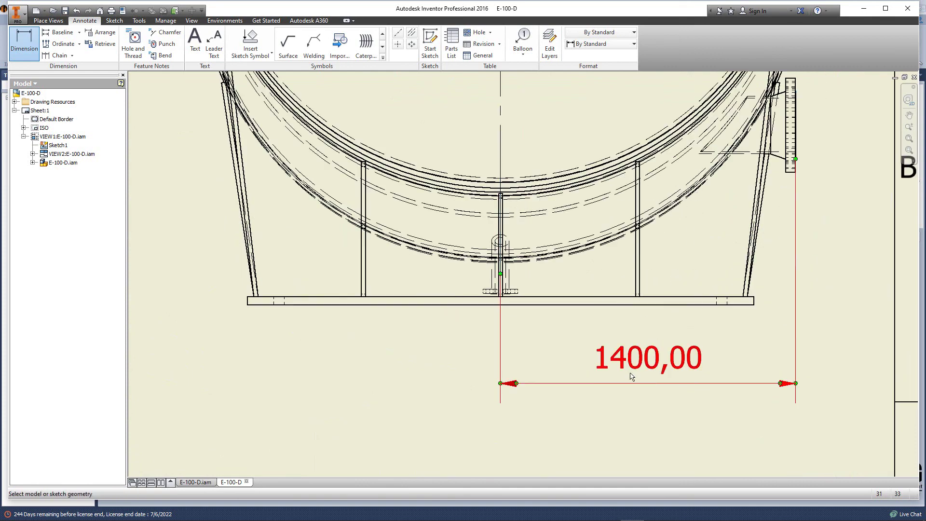